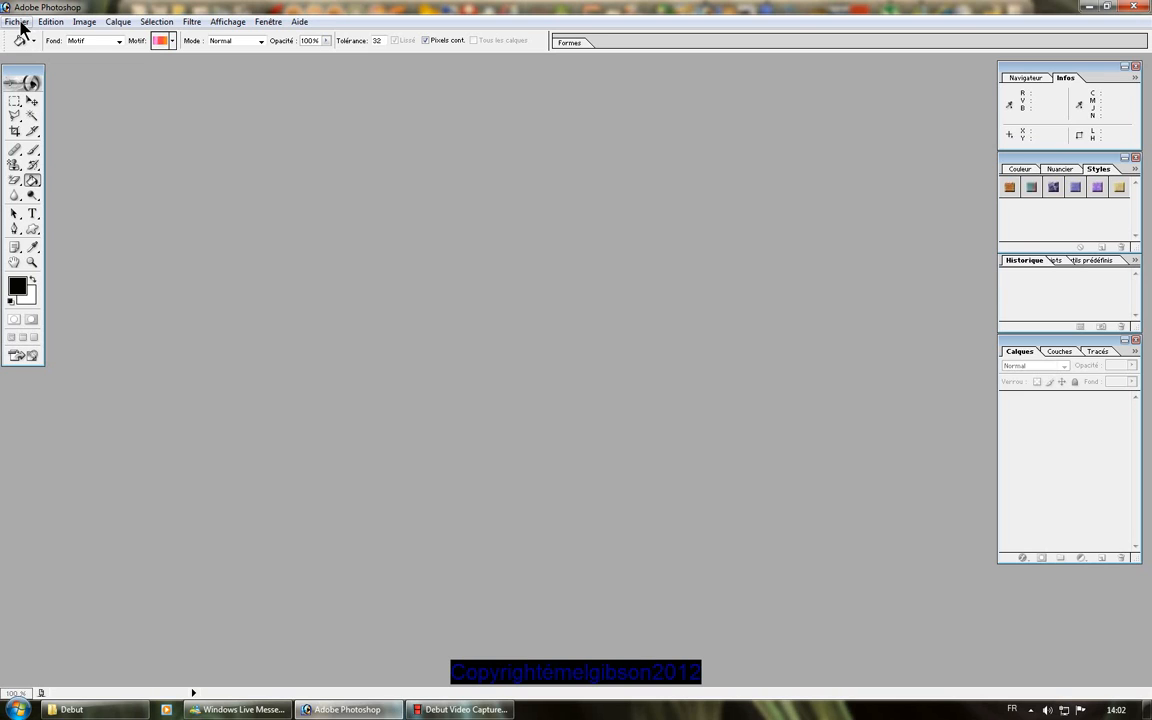
Open the flower-and-butterfly drawing UT-_melgibson4bd from the dessins blins folder inside OUTIL CREATION's BLINGS folder.
left_click(20, 22)
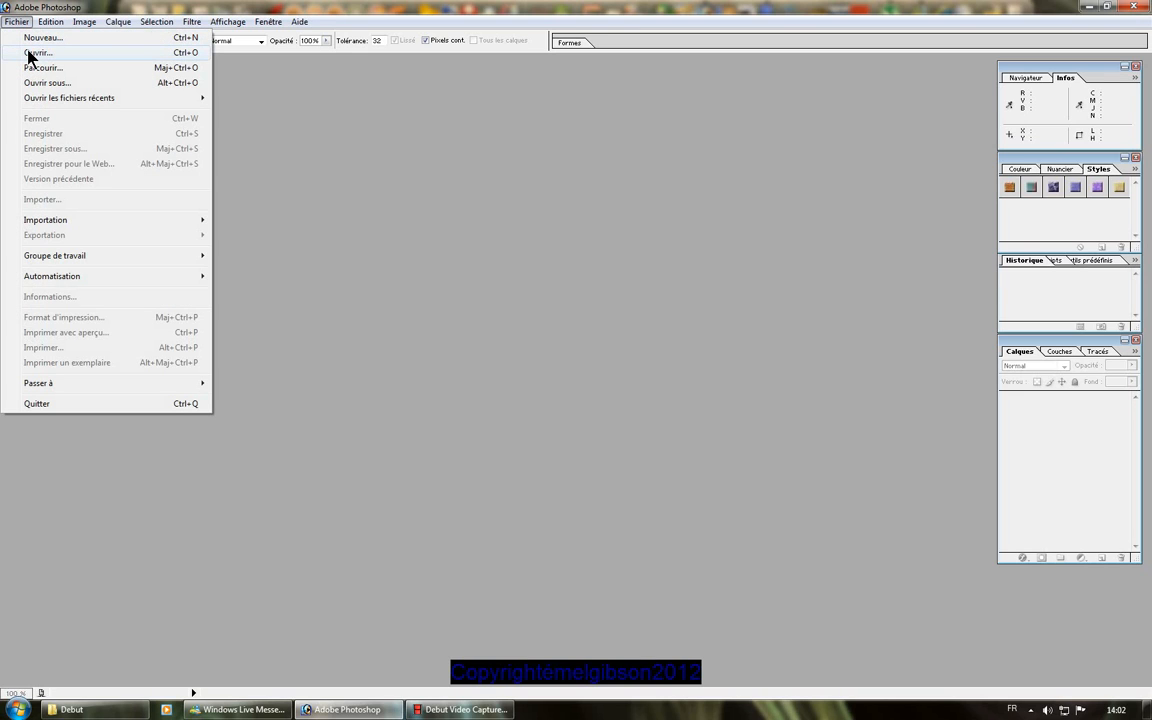
left_click(29, 53)
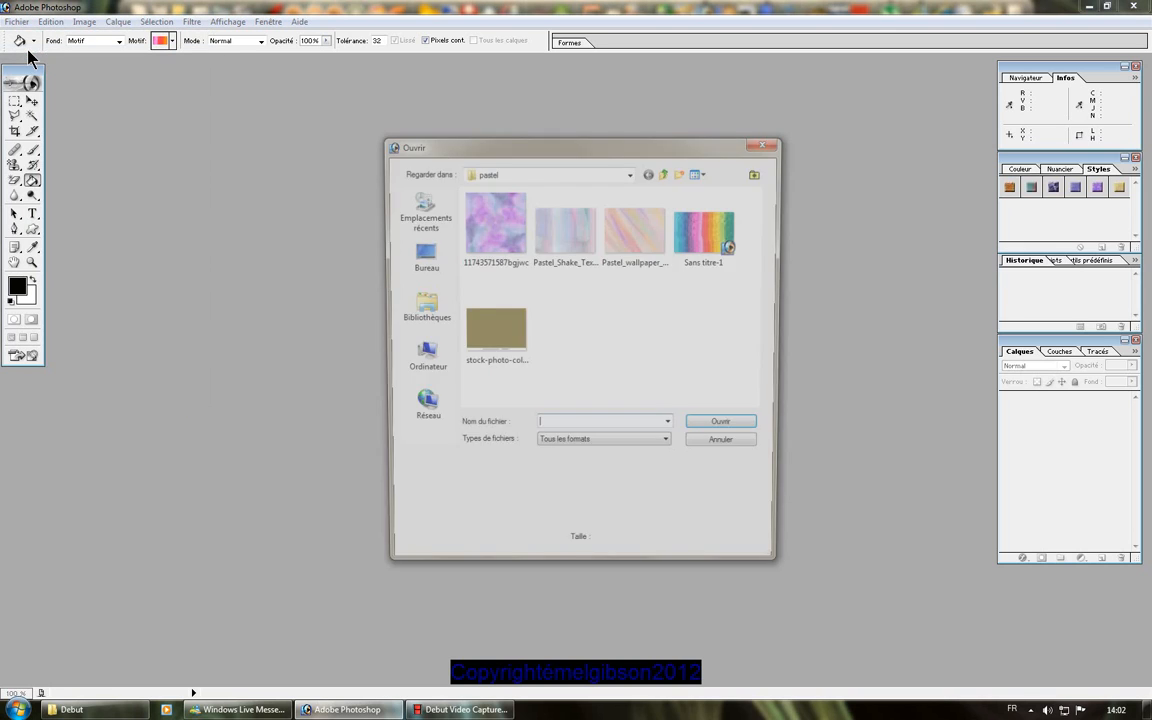
left_click(667, 173)
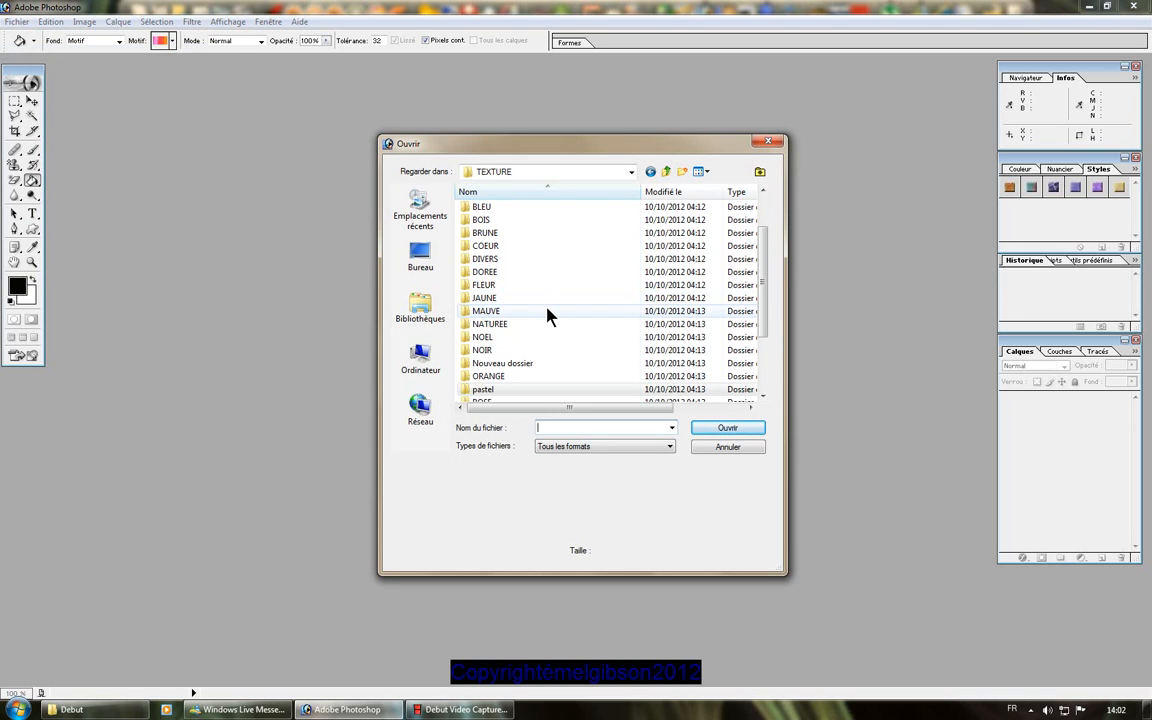
left_click(667, 173)
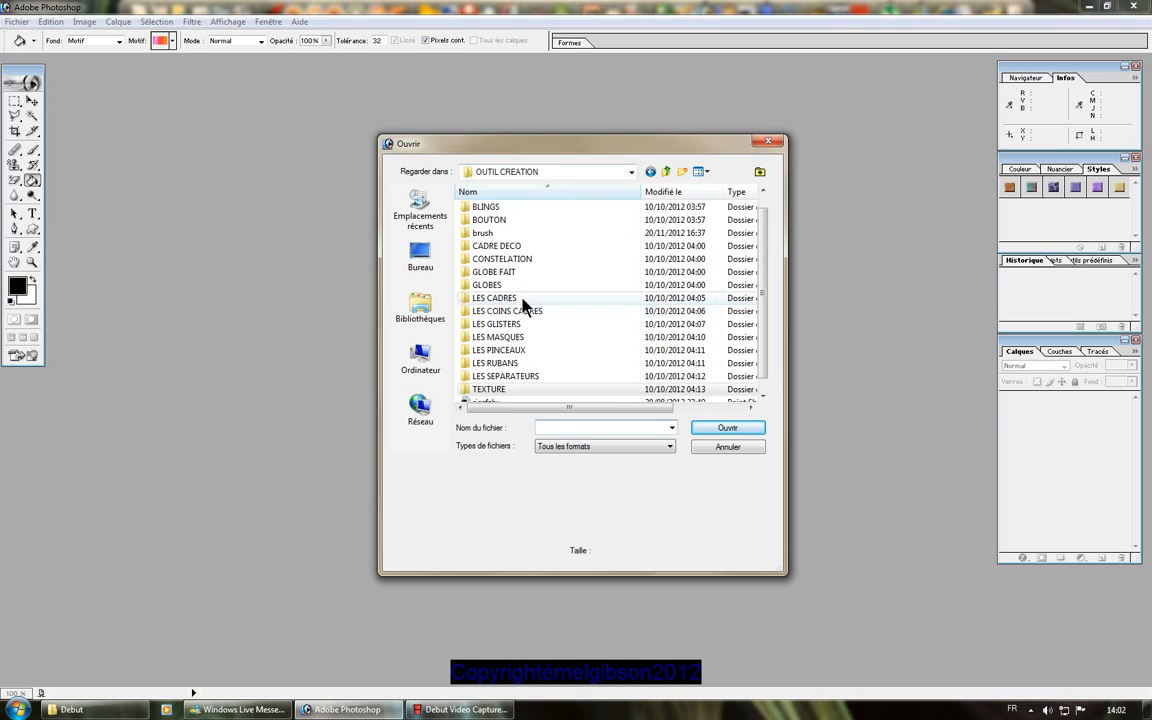
double_click(494, 211)
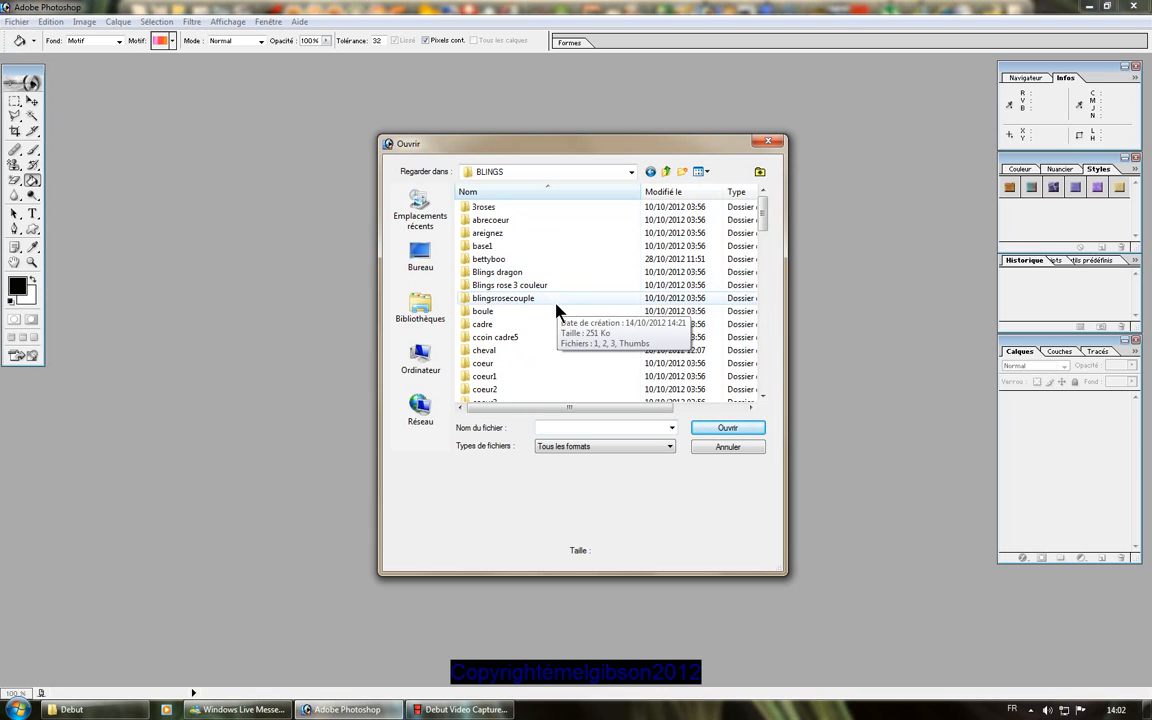
left_click(547, 358)
scroll(547, 358, "down", 1)
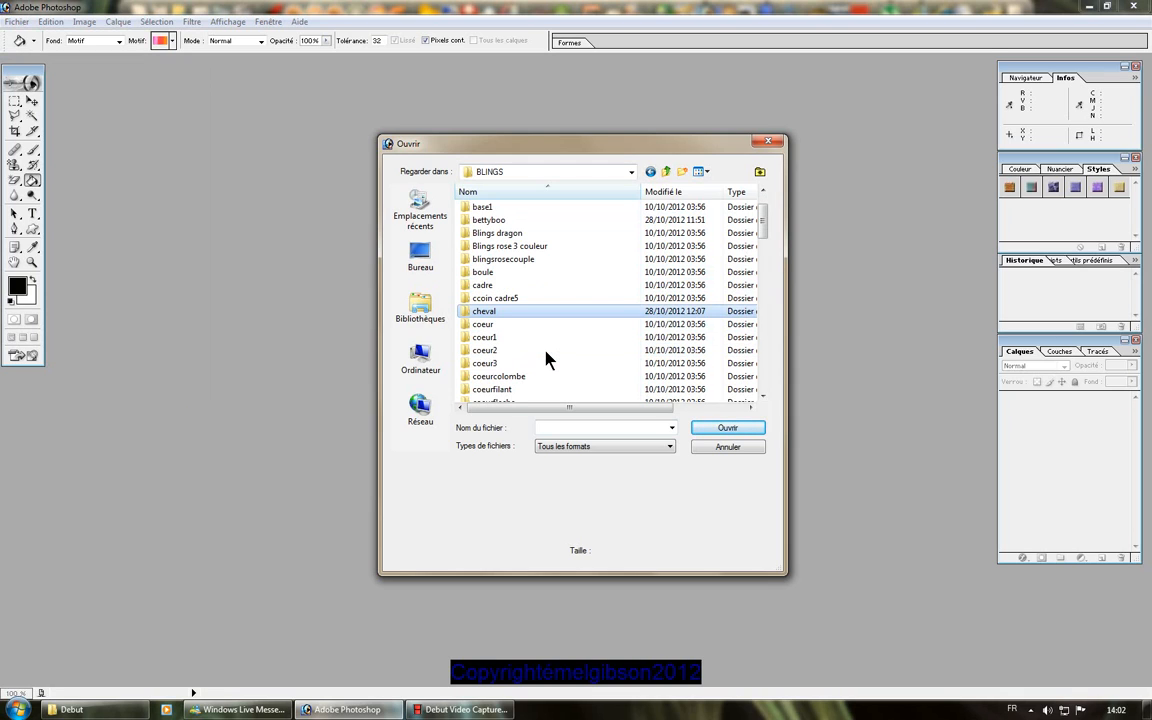
scroll(547, 358, "down", 1)
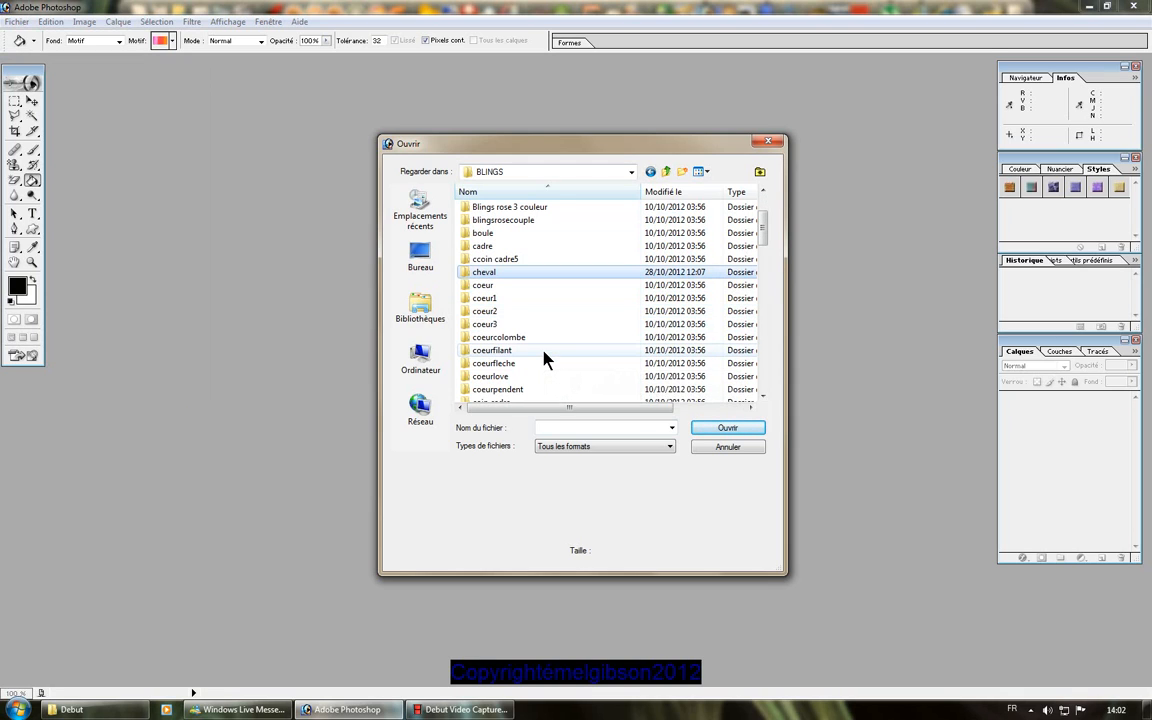
scroll(547, 358, "down", 1)
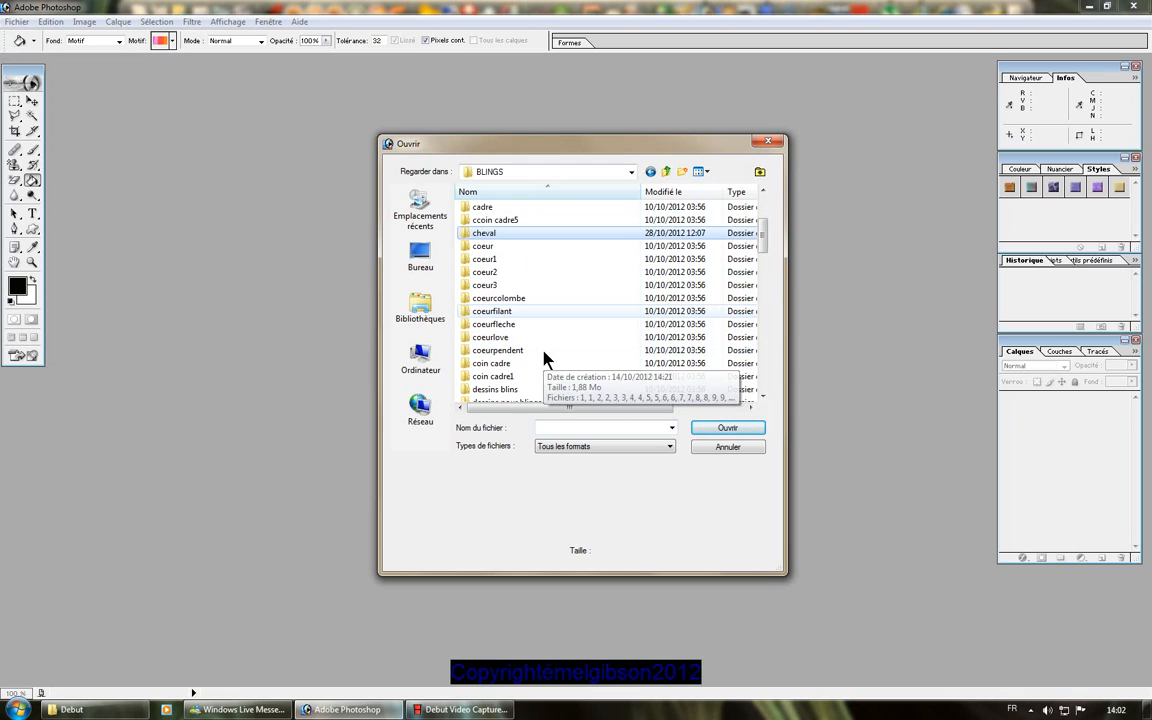
double_click(508, 391)
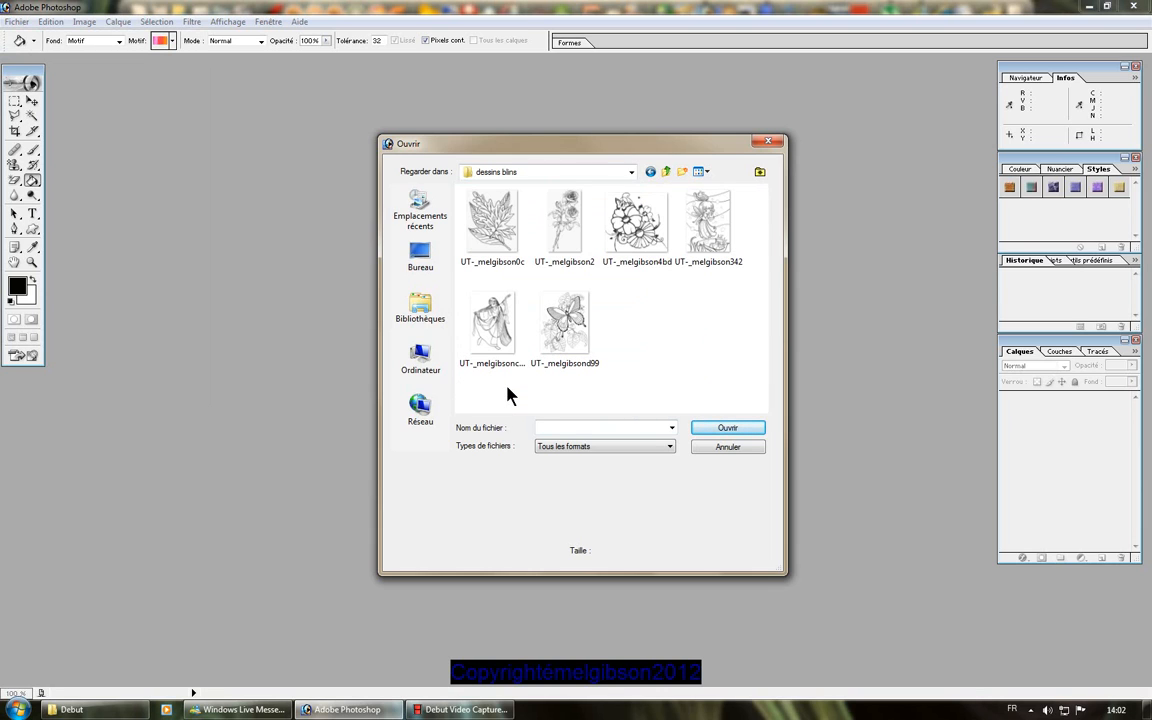
double_click(638, 221)
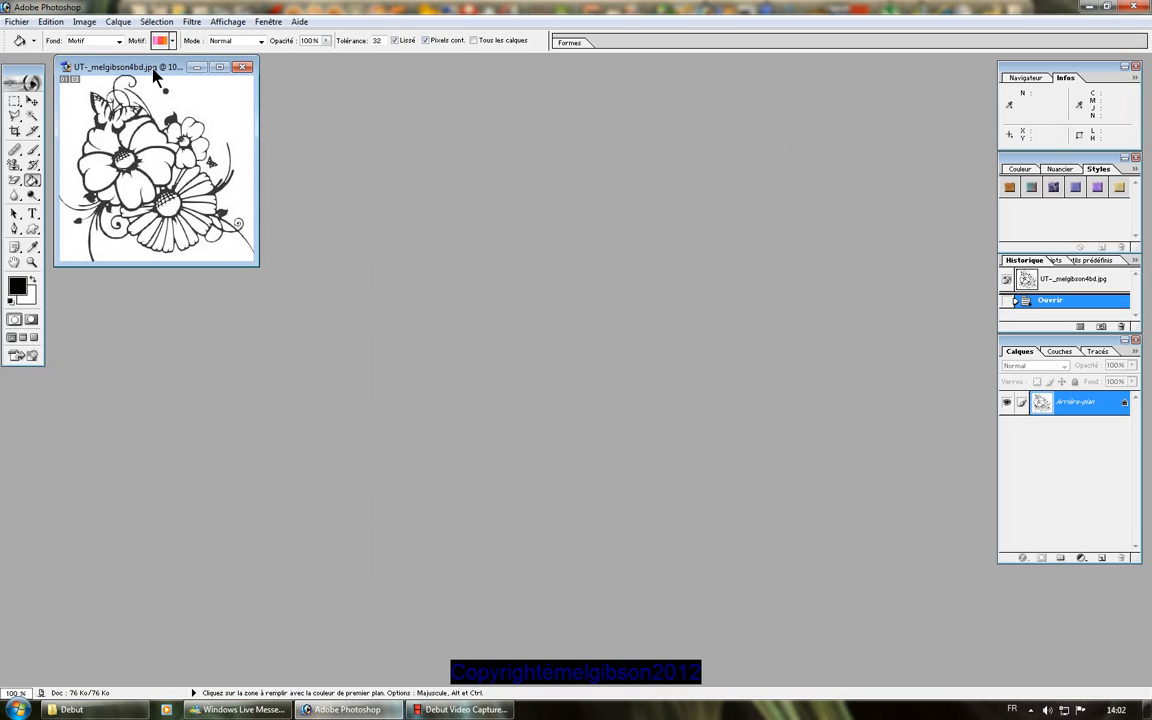
Duplicate the flower drawing under the name UT-_melgibson4bd copie and close the original image.
left_click(88, 22)
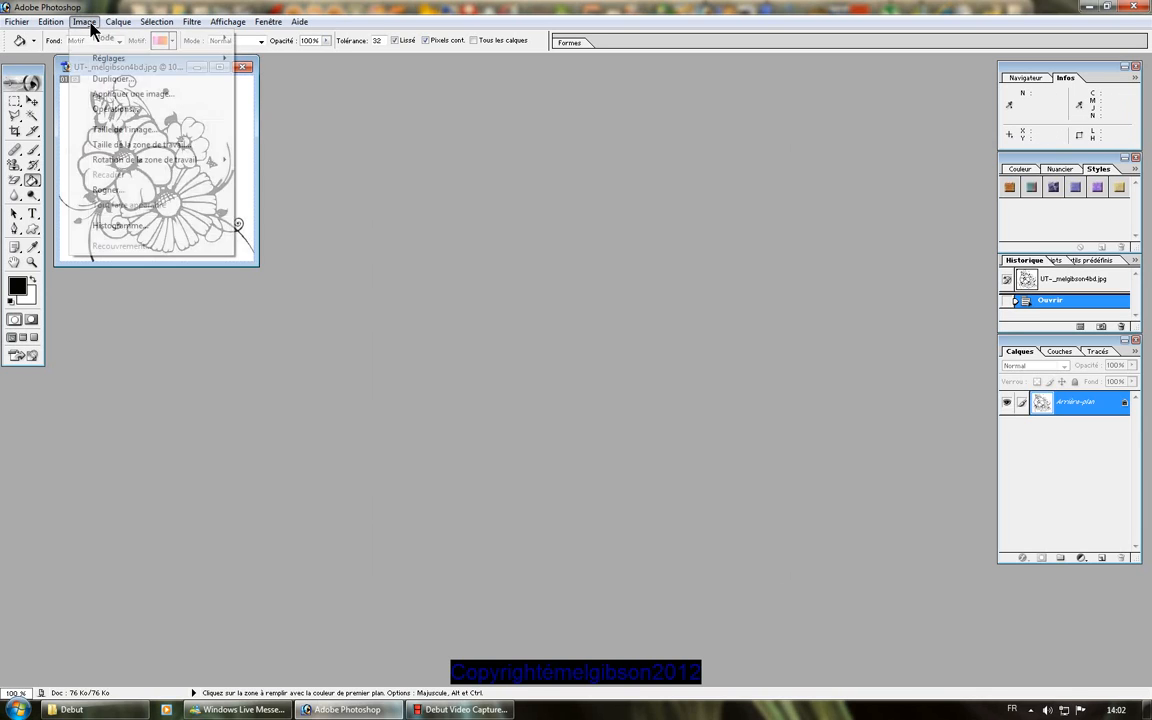
left_click(108, 80)
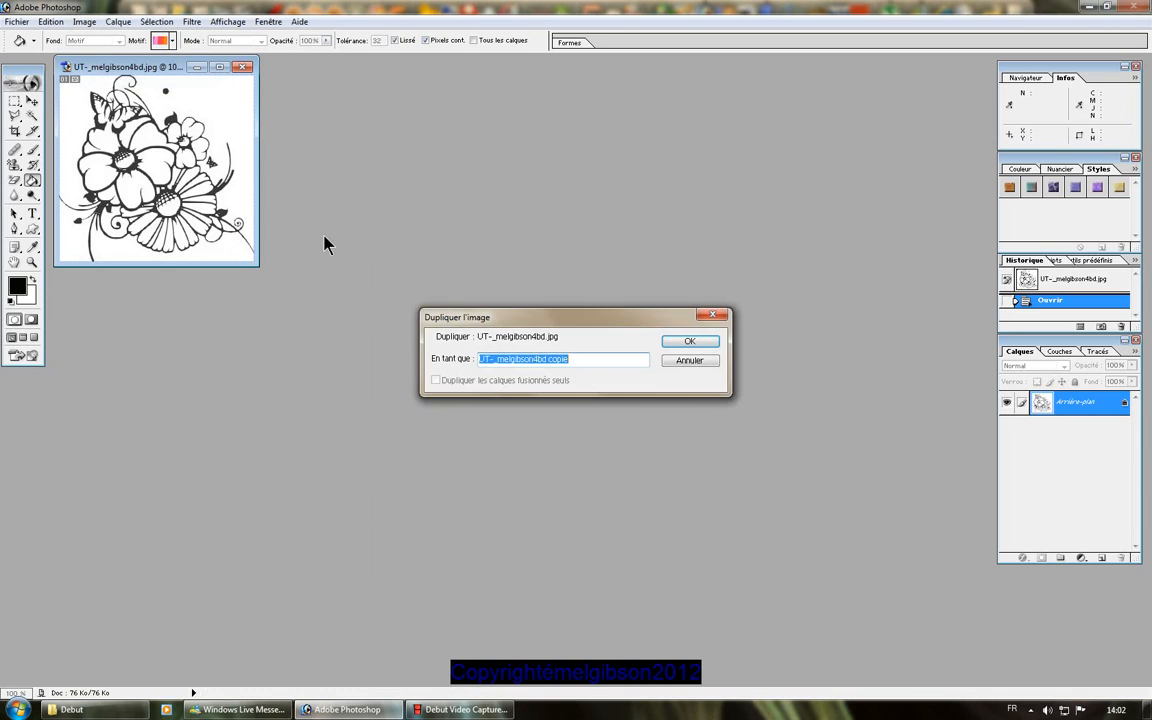
key("Return")
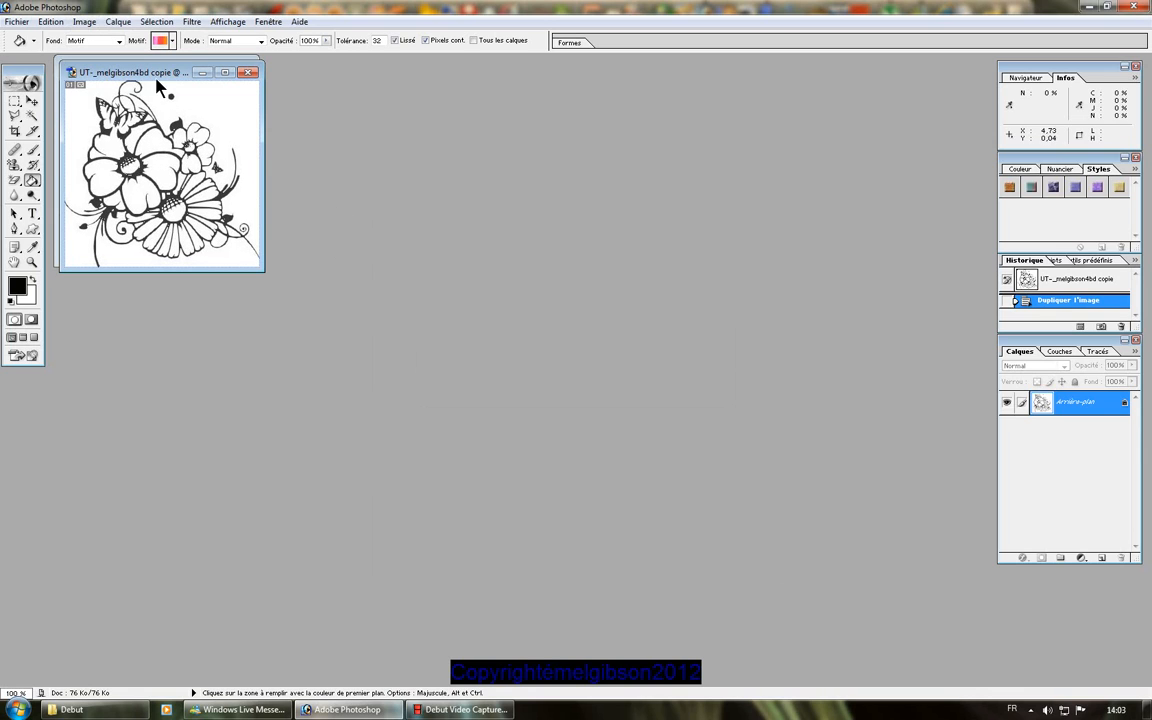
left_click_drag(154, 74, 202, 145)
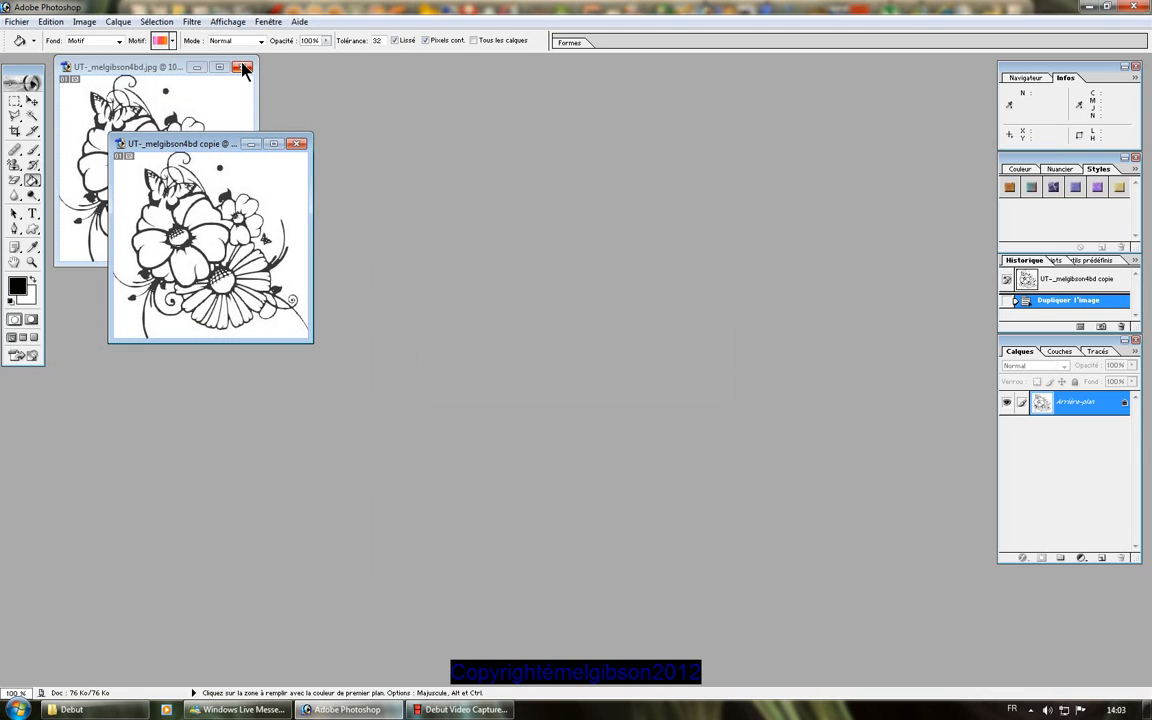
left_click(242, 67)
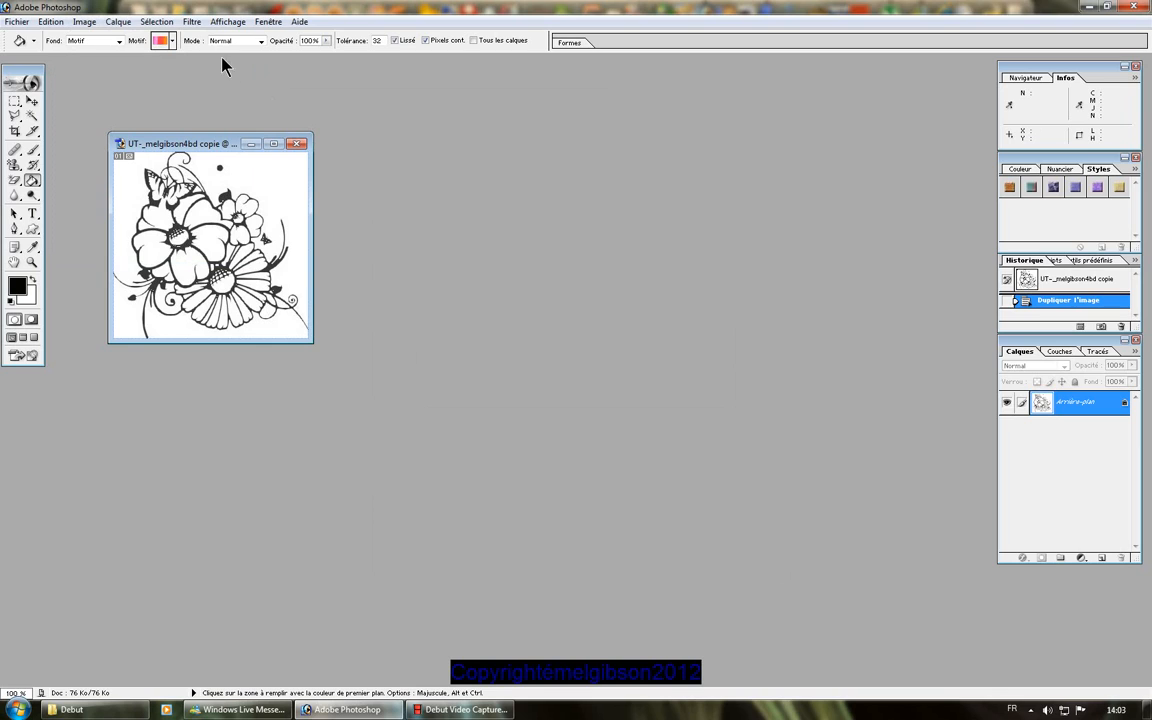
Convert the duplicated drawing from grayscale to RGB colour mode (Couleurs RVB).
left_click(80, 22)
mouse_move(101, 40)
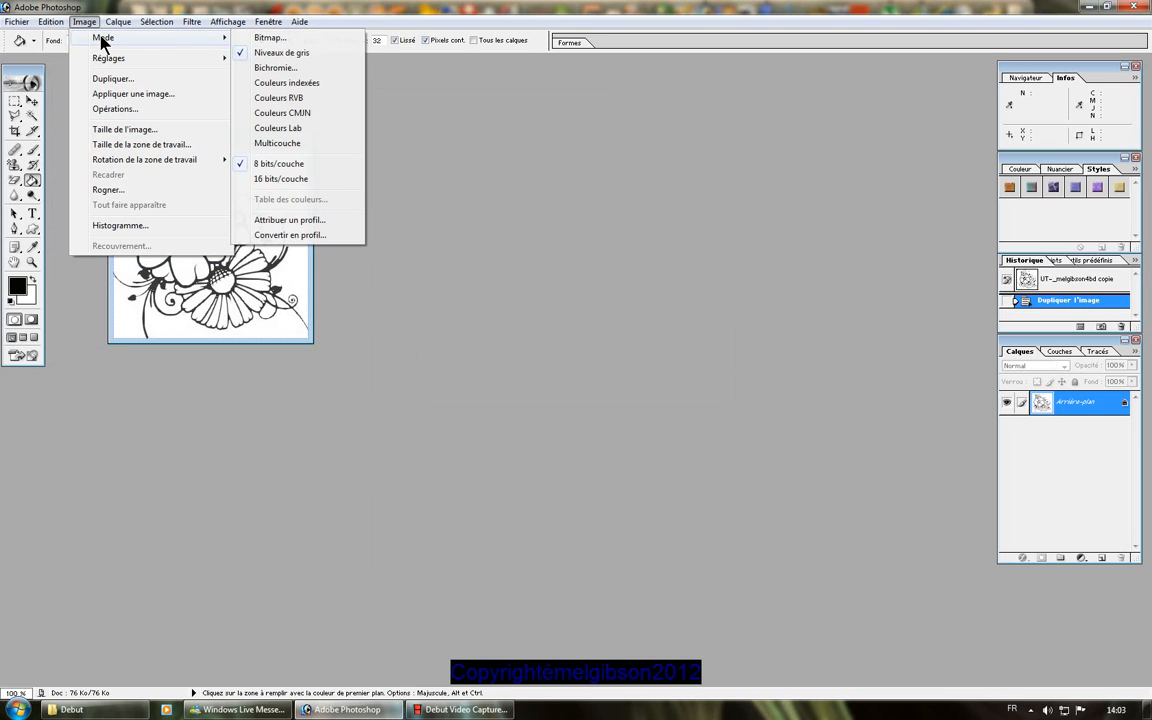
left_click(290, 101)
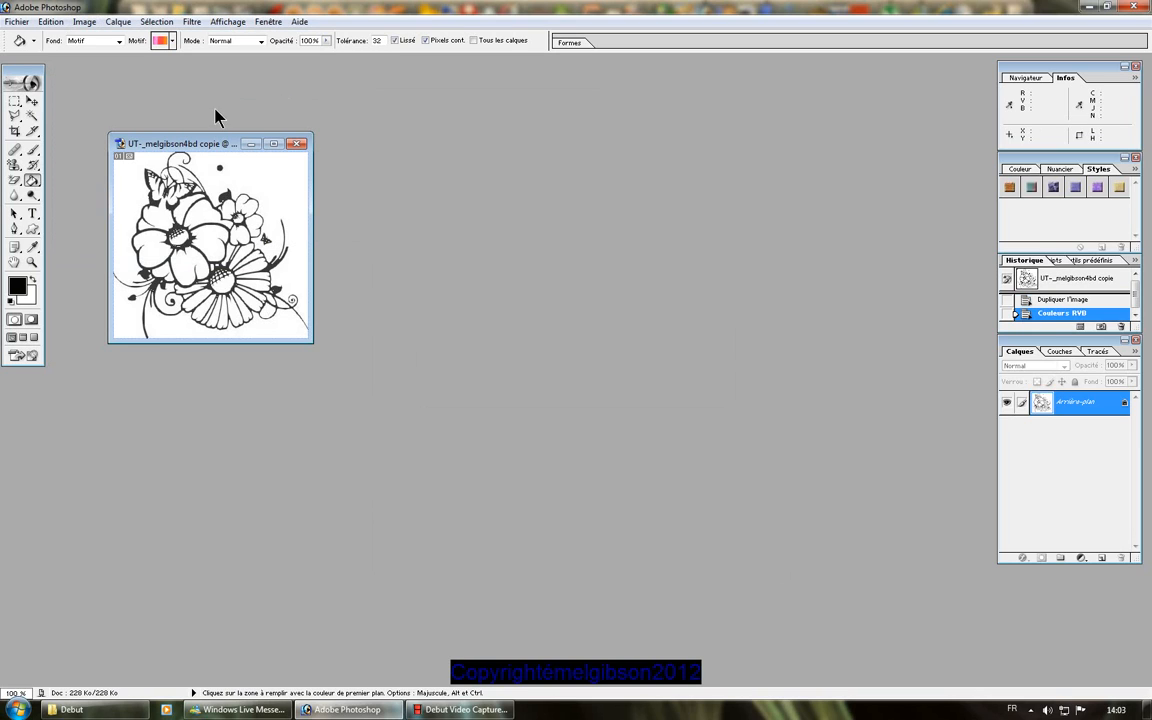
Select the white background with the Magic Wand at tolerance 32, extend it to all similar areas with Généraliser, and clear the selection.
left_click(32, 117)
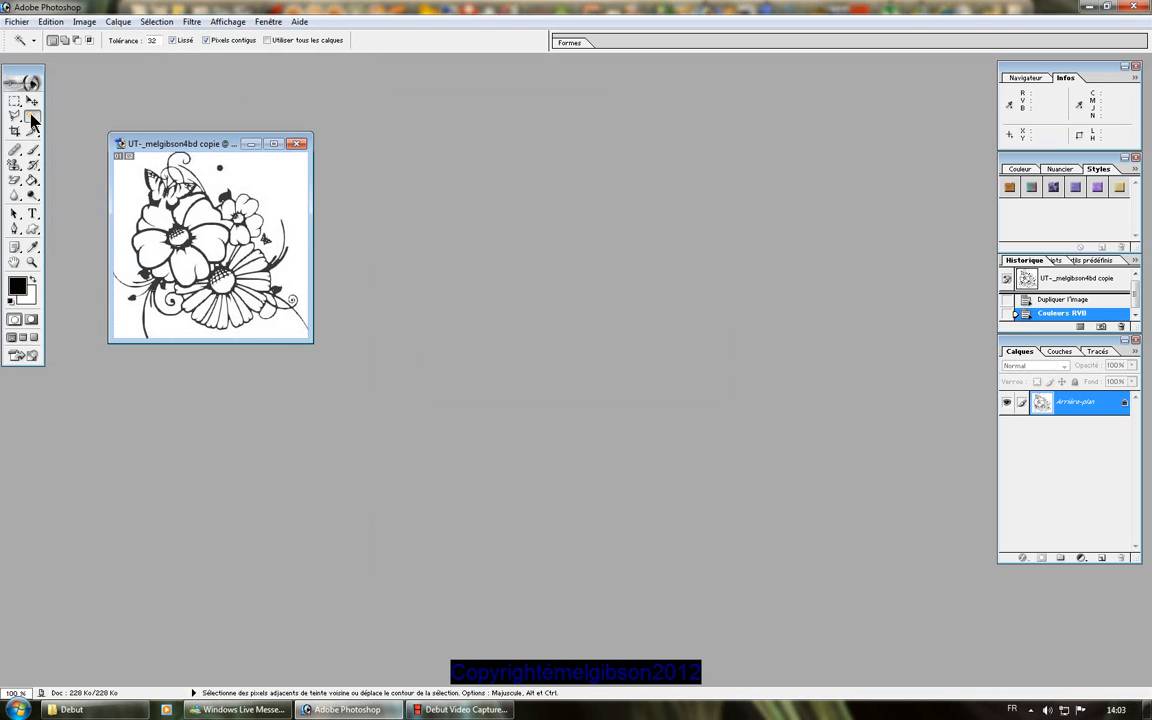
left_click(125, 178)
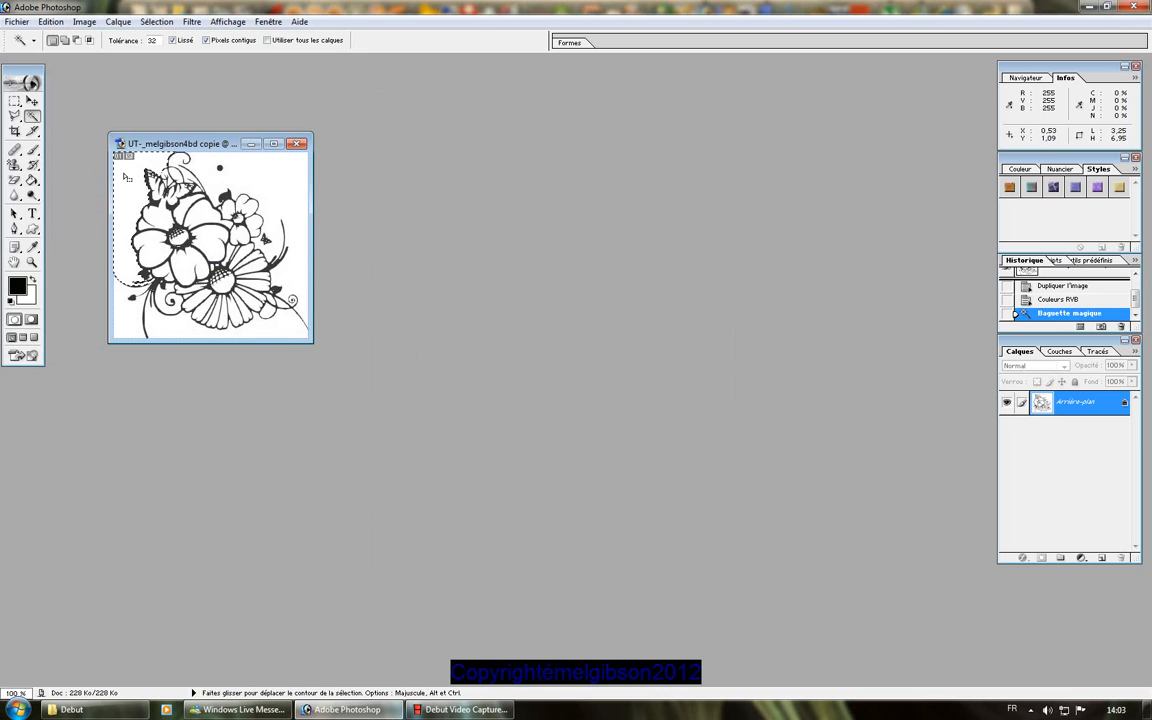
right_click(125, 176)
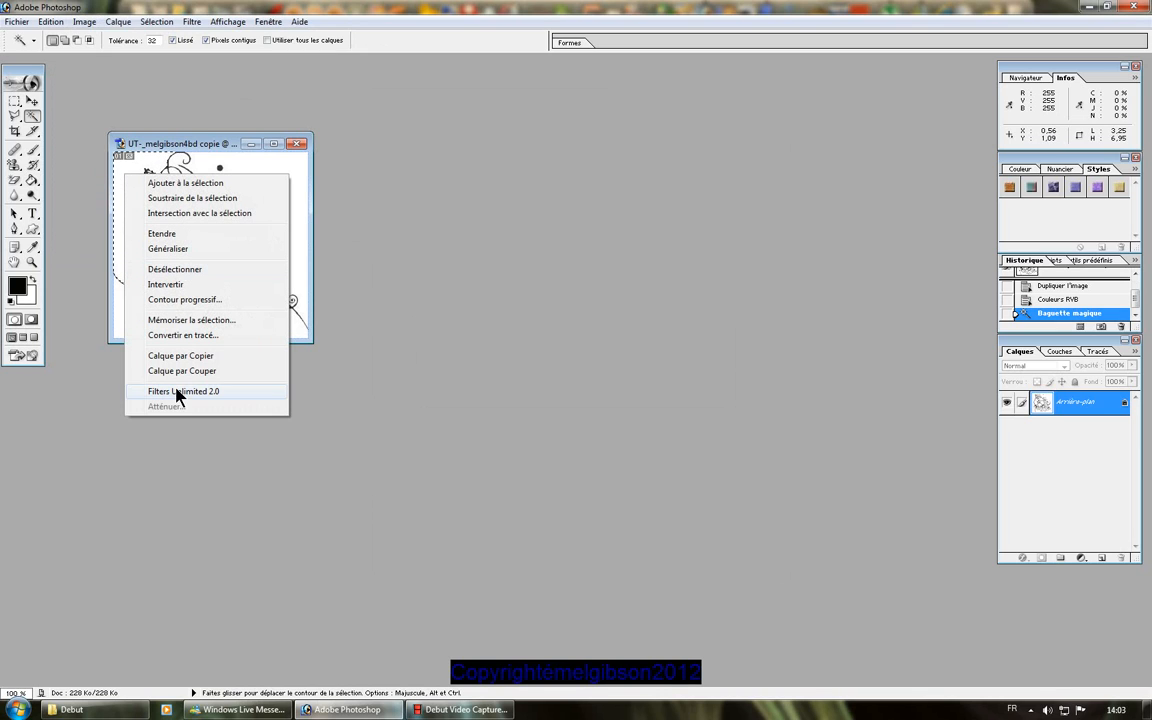
left_click(170, 248)
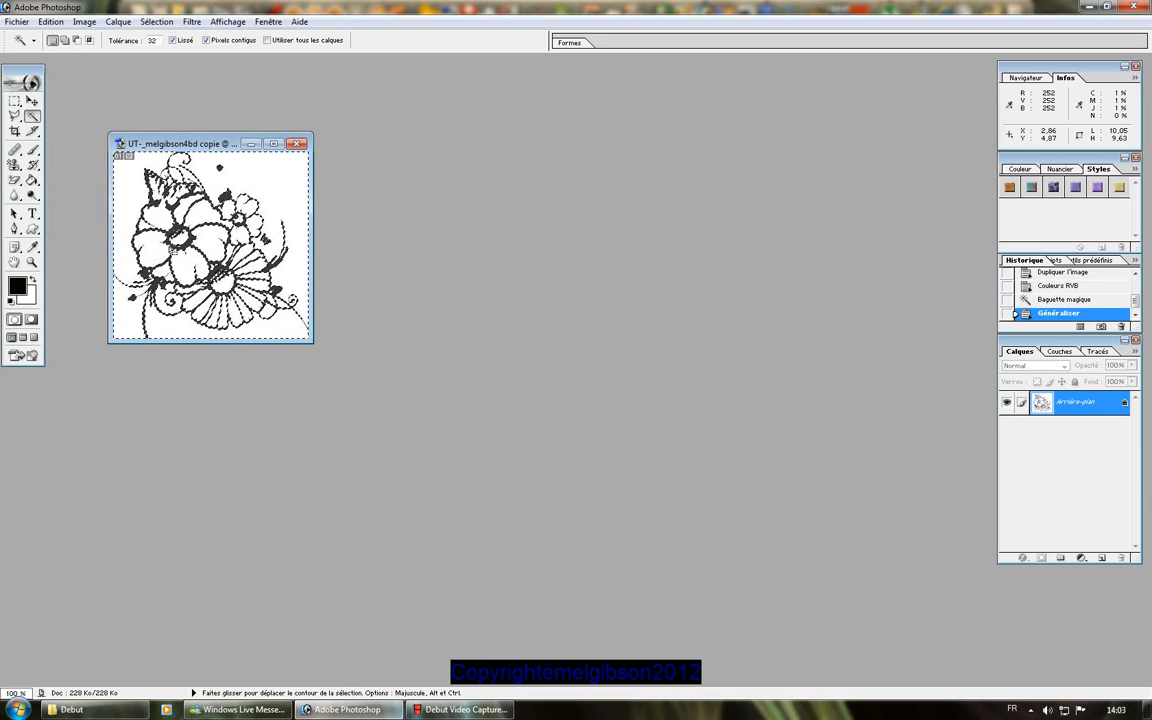
key("Delete")
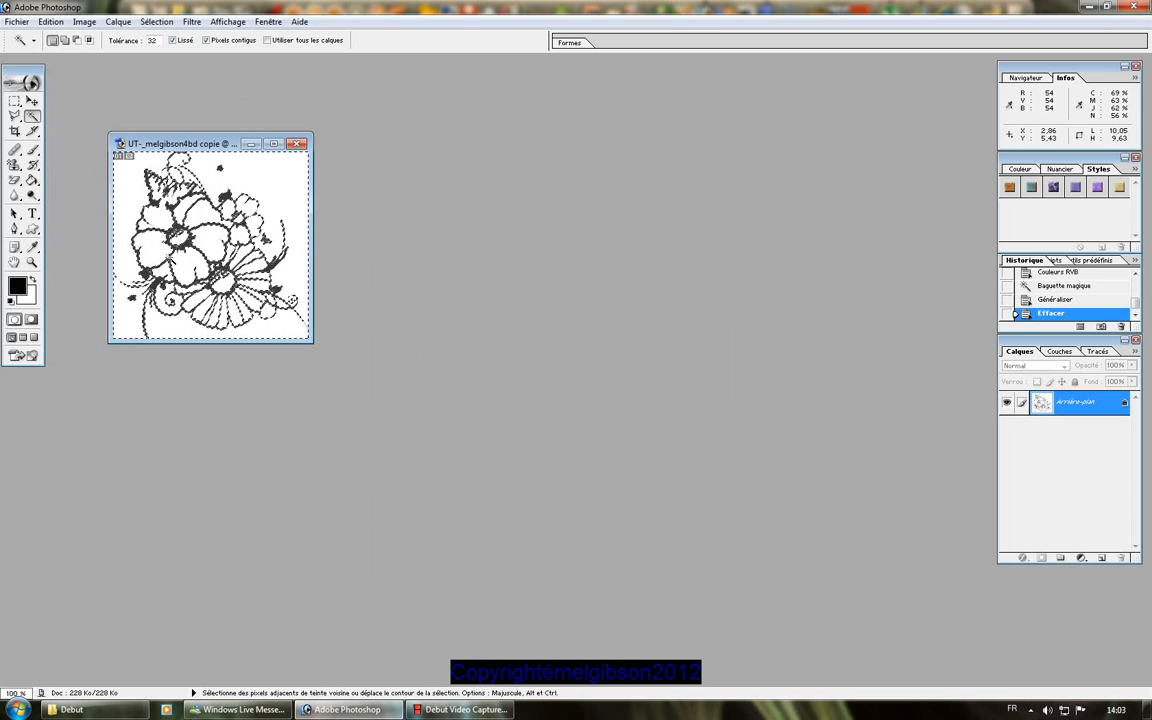
Erase the white background right of the flowers and the large flower's right petal to transparency with the Magic Eraser.
left_click(14, 181)
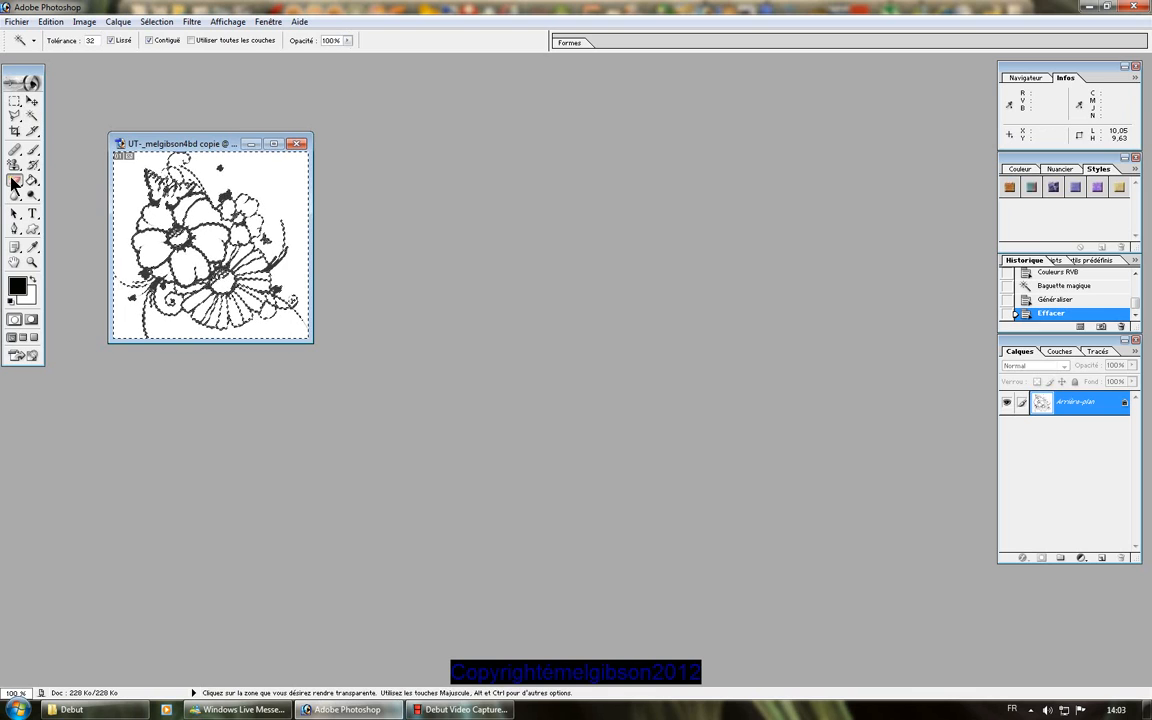
left_click(270, 183)
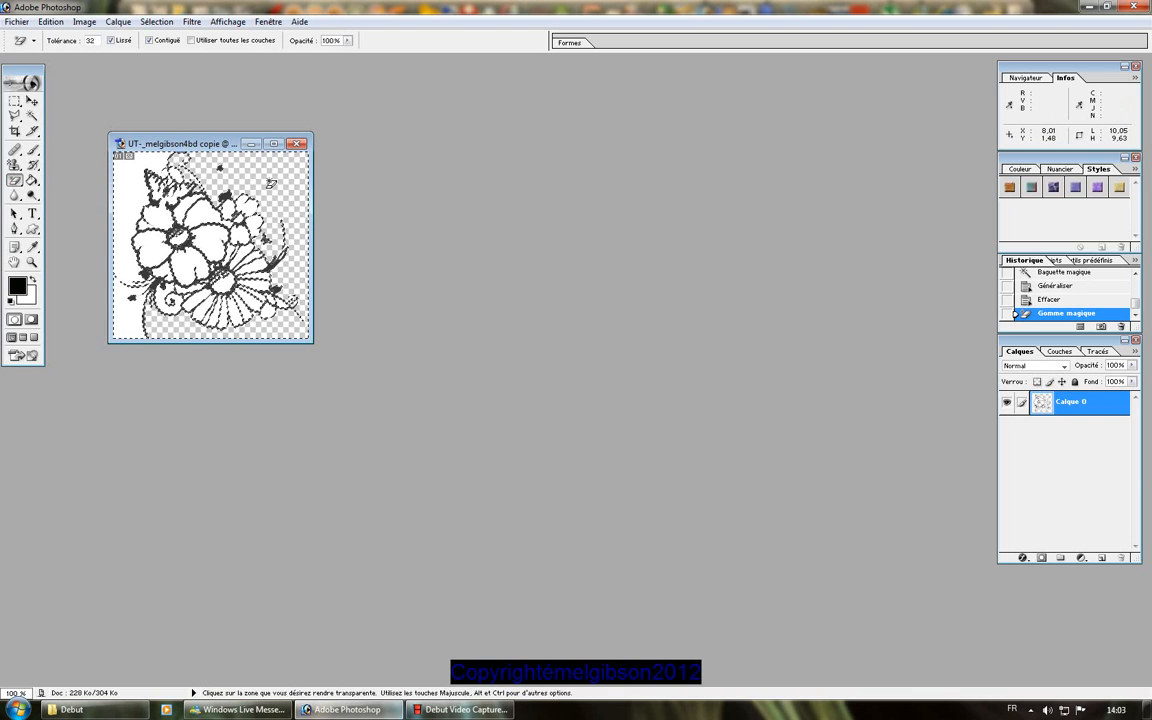
left_click(211, 246)
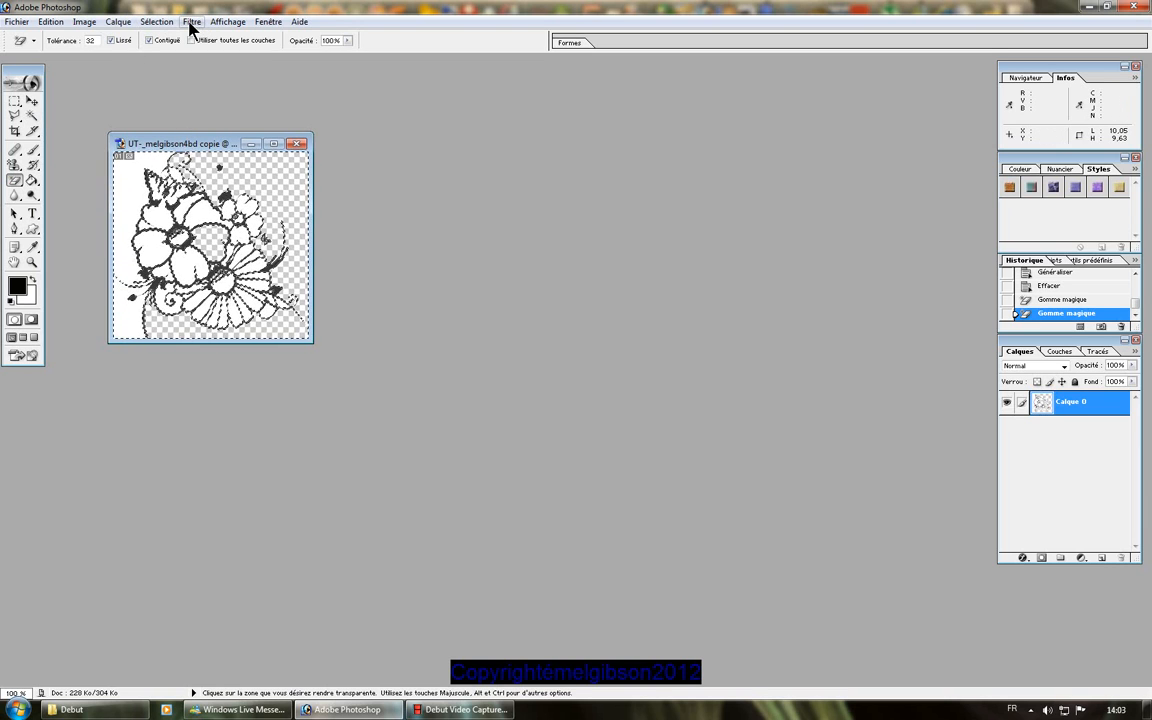
Extend the selection to similar pixels with Généraliser, delete the remaining white areas from the drawing, and deselect.
left_click(33, 116)
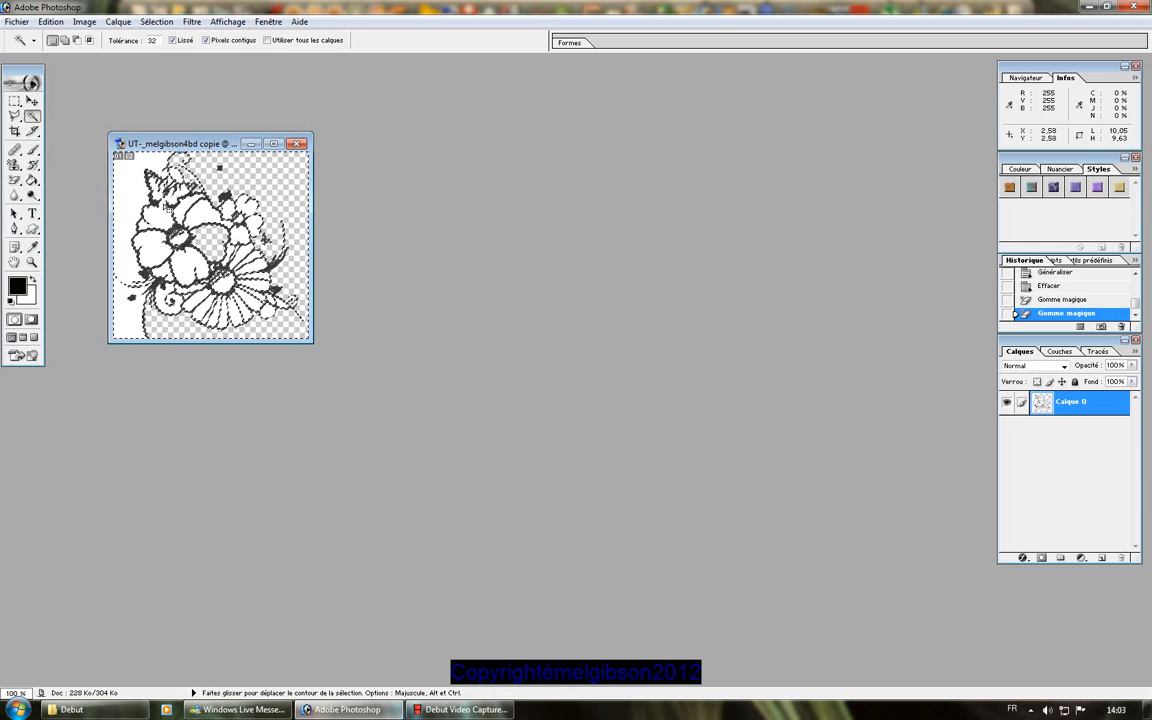
right_click(163, 221)
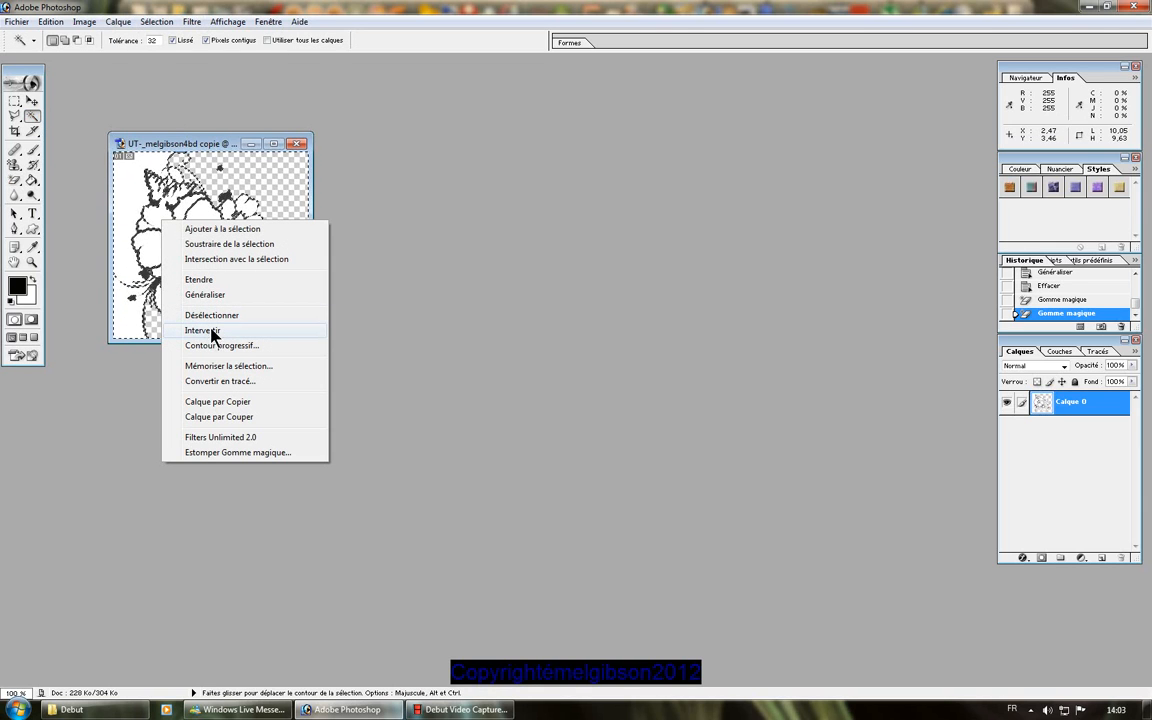
left_click(210, 294)
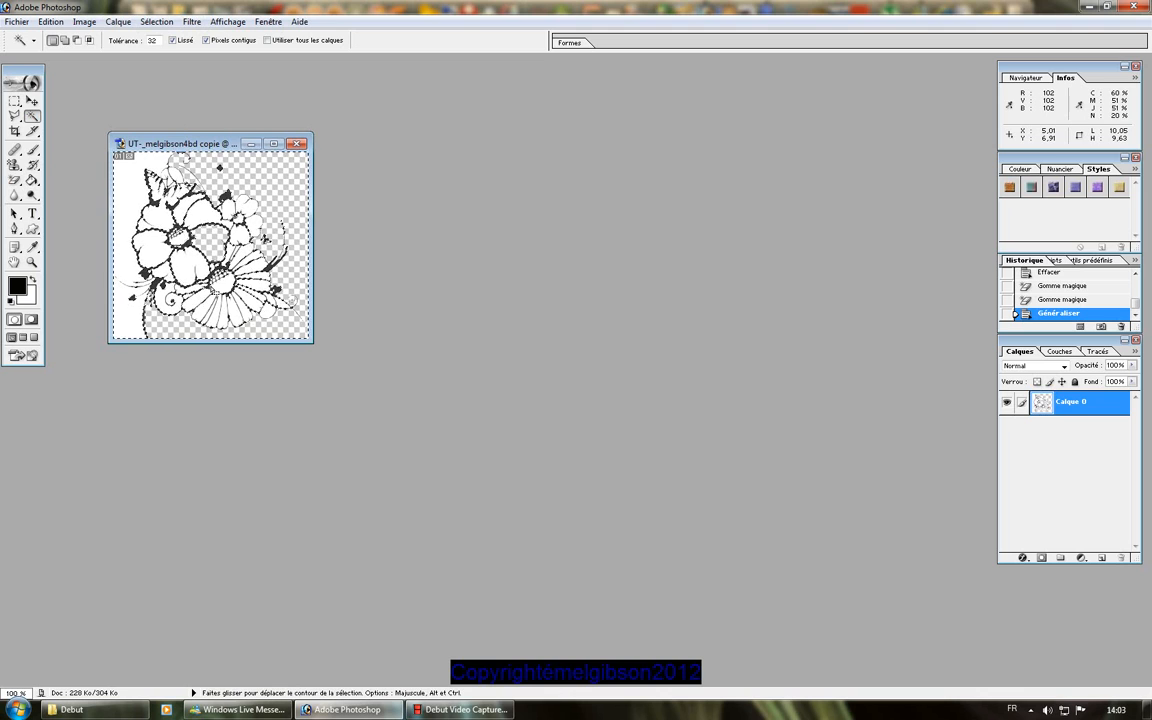
key("Delete")
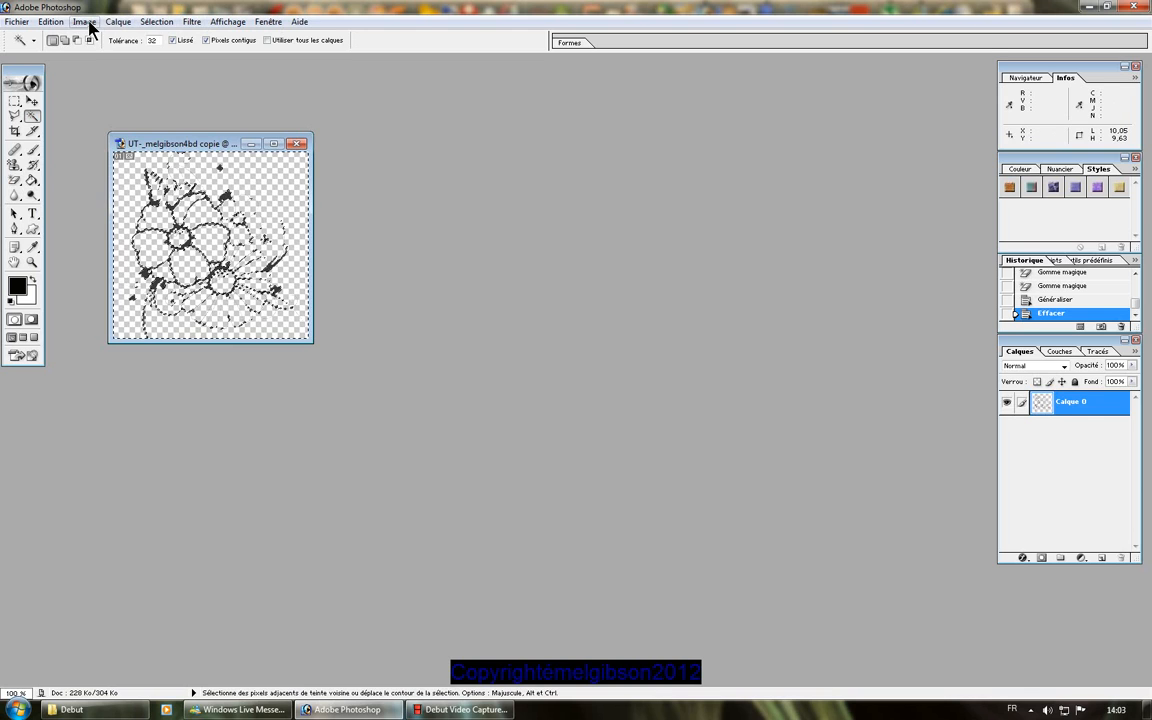
left_click(155, 21)
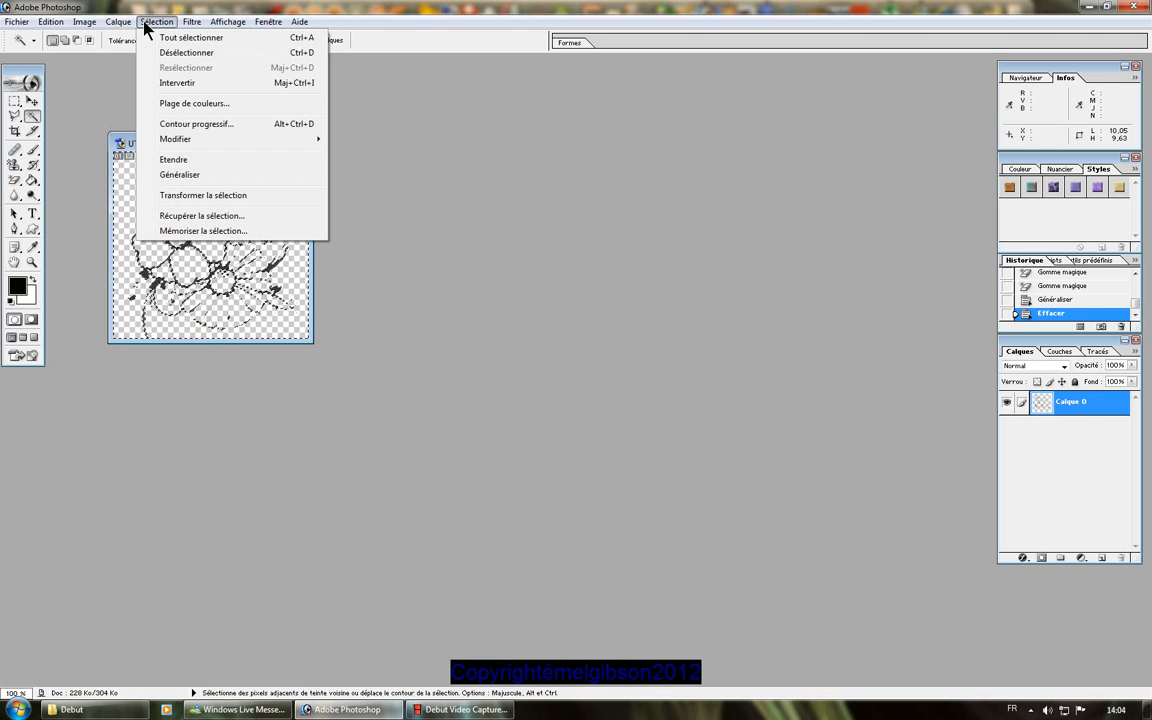
left_click(186, 53)
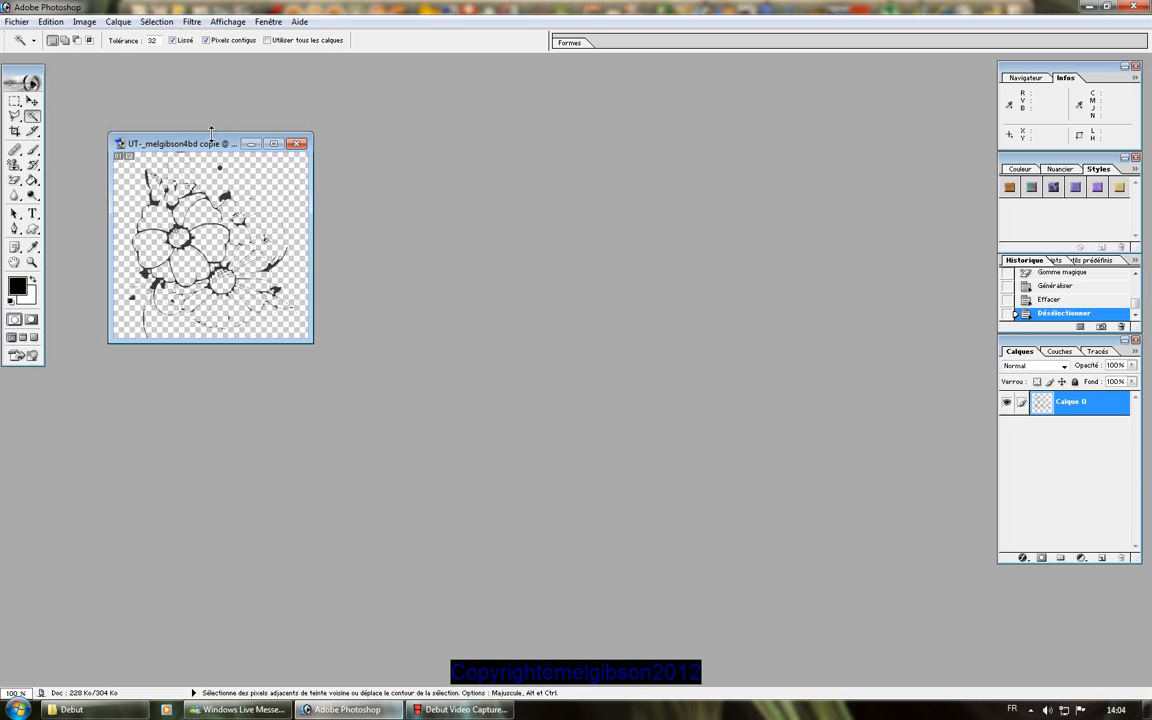
Cut the entire line drawing and paste it back seven times, stacking the copies on layers to thicken the outlines.
key("ctrl+a")
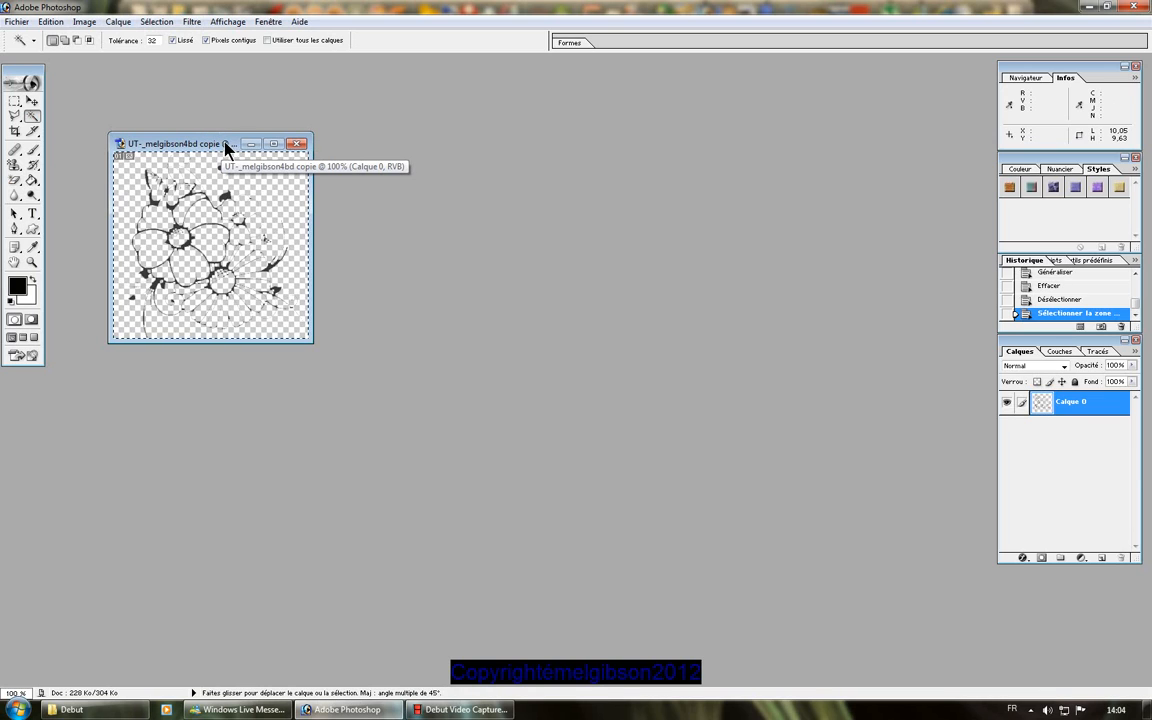
key("ctrl+x")
key("ctrl+v")
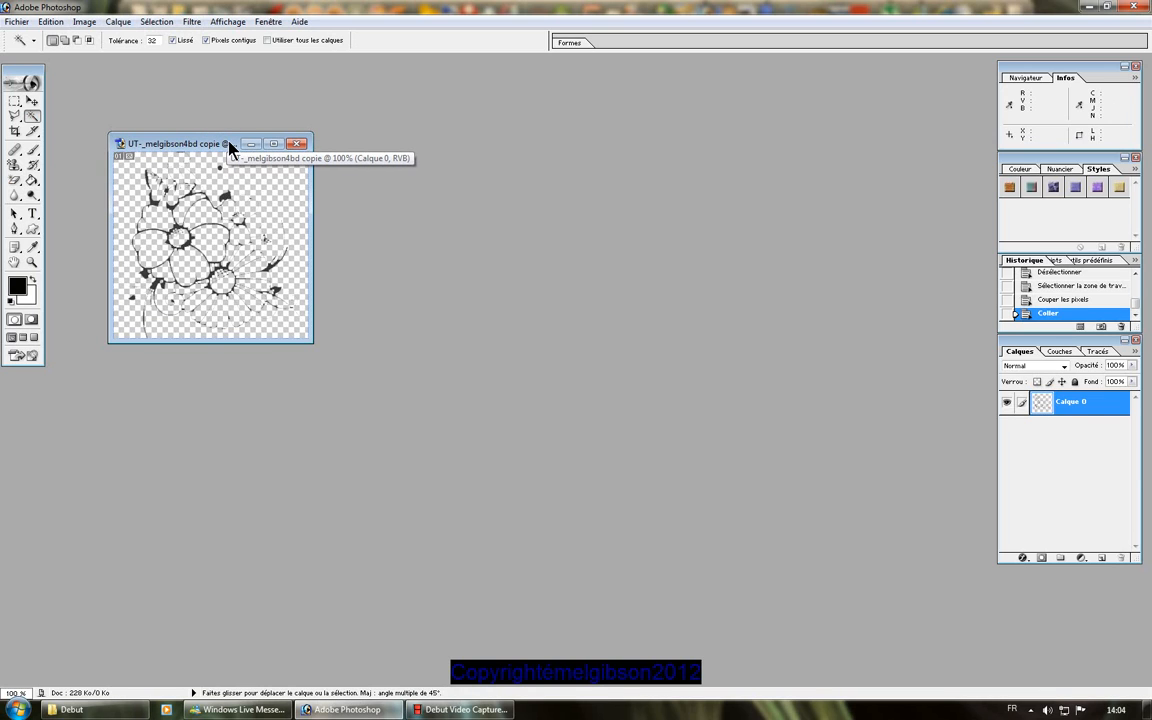
key("ctrl+v")
key("ctrl+v")
key("ctrl+v")
key("ctrl+v")
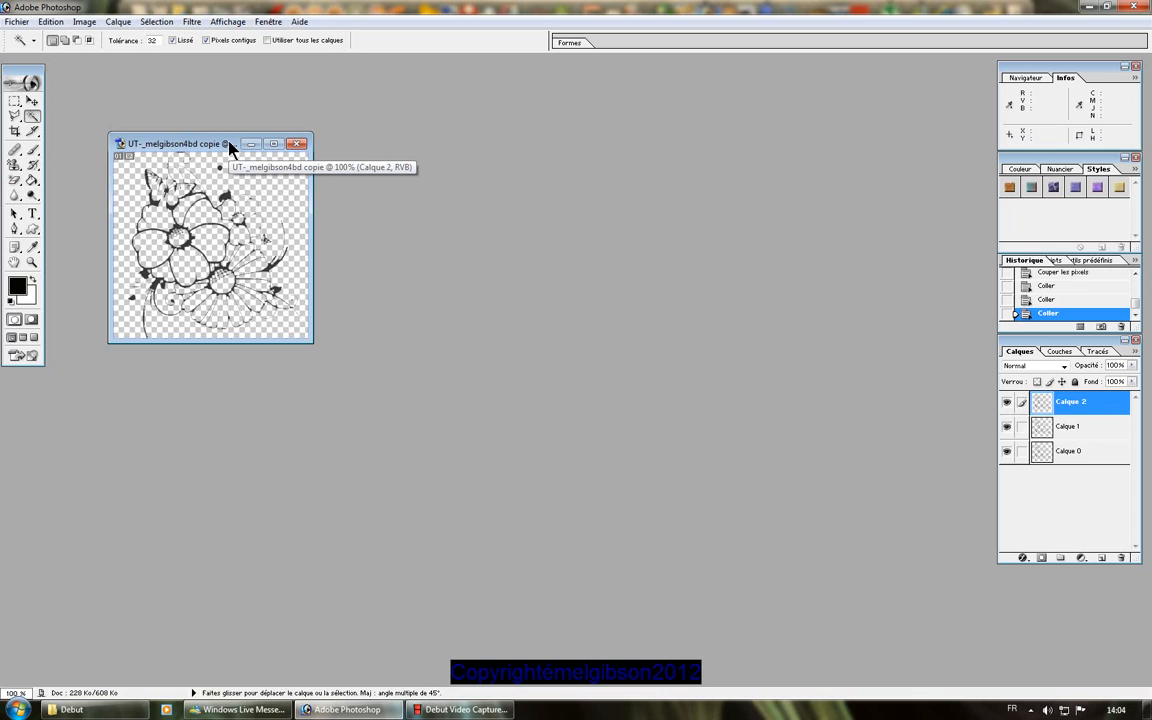
key("ctrl+v")
key("ctrl+v")
key("ctrl+v")
key("ctrl+v")
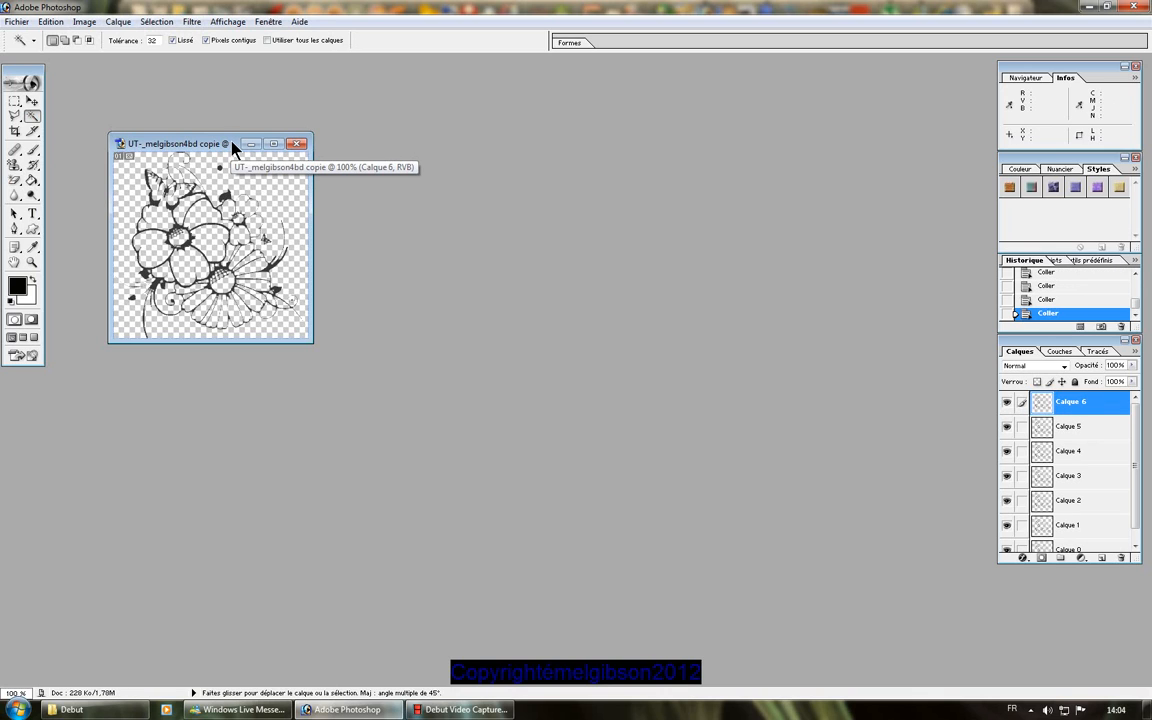
Paste seven more copies of the line drawing onto new layers and merge all visible layers into one.
key("ctrl+v")
key("ctrl+v")
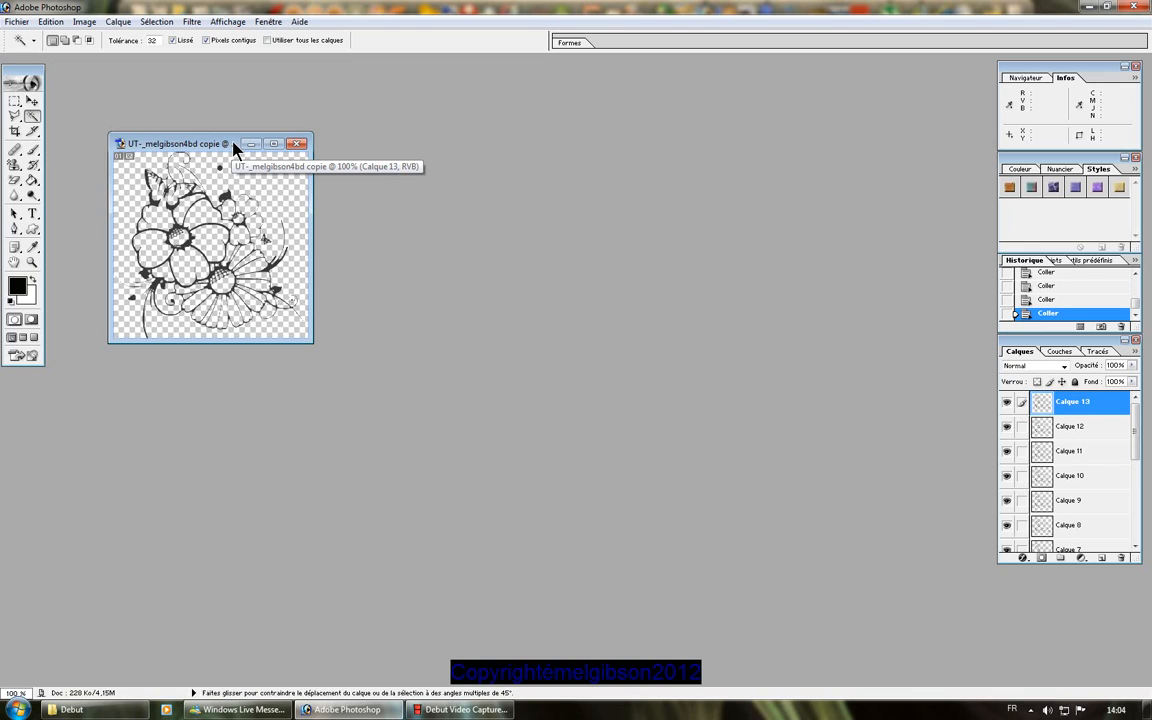
key("shift+ctrl+e")
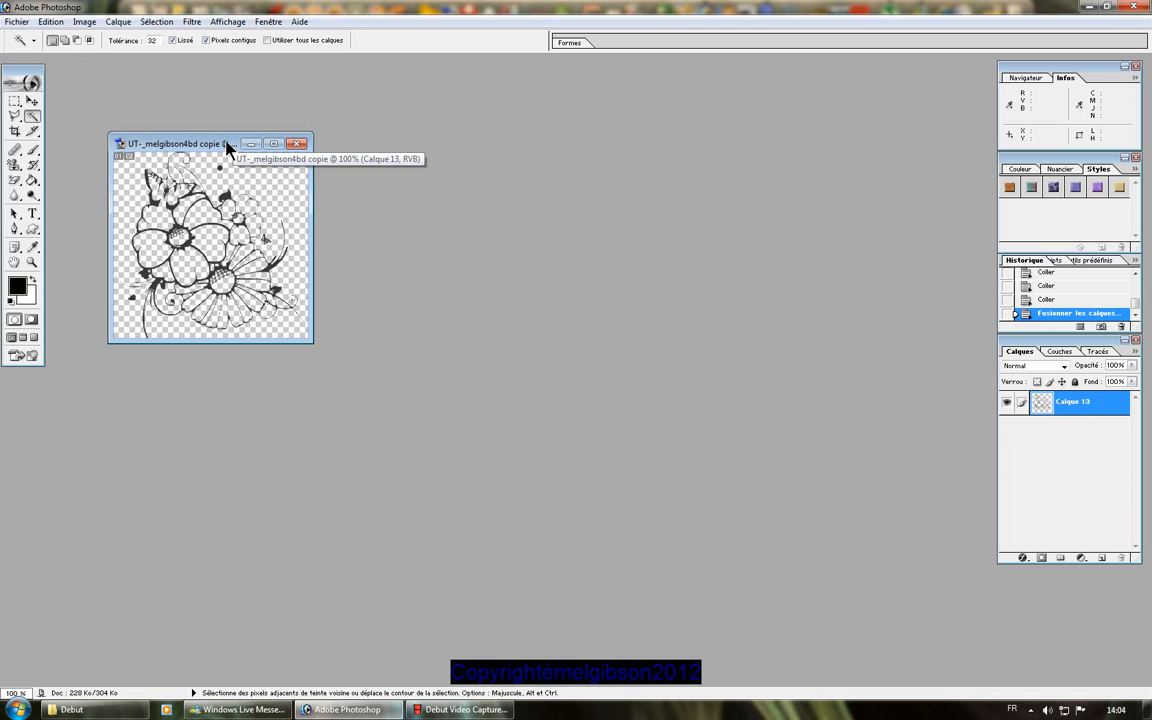
left_click(33, 101)
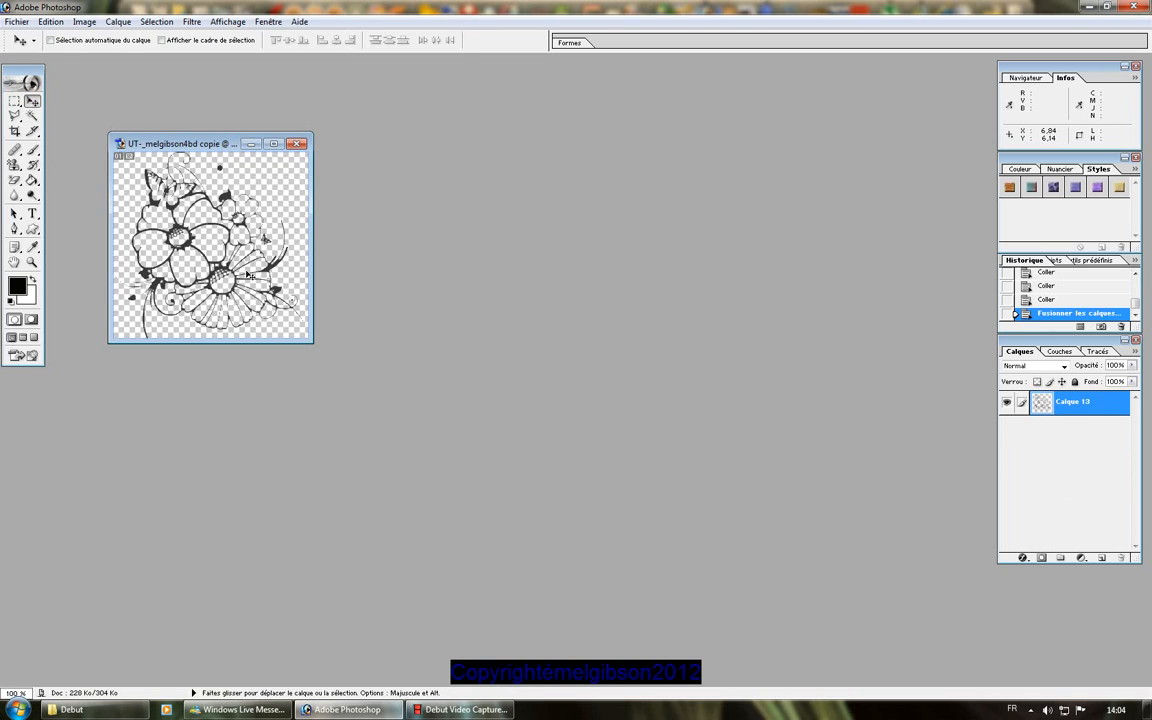
right_click(183, 247)
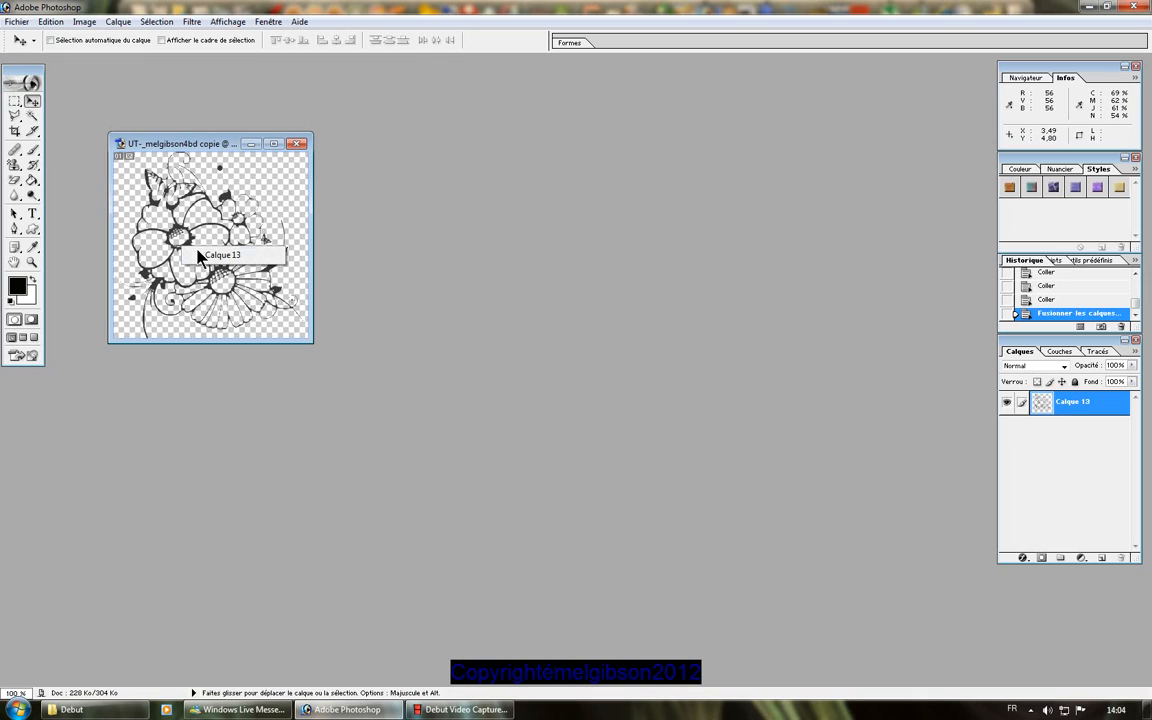
left_click(252, 184)
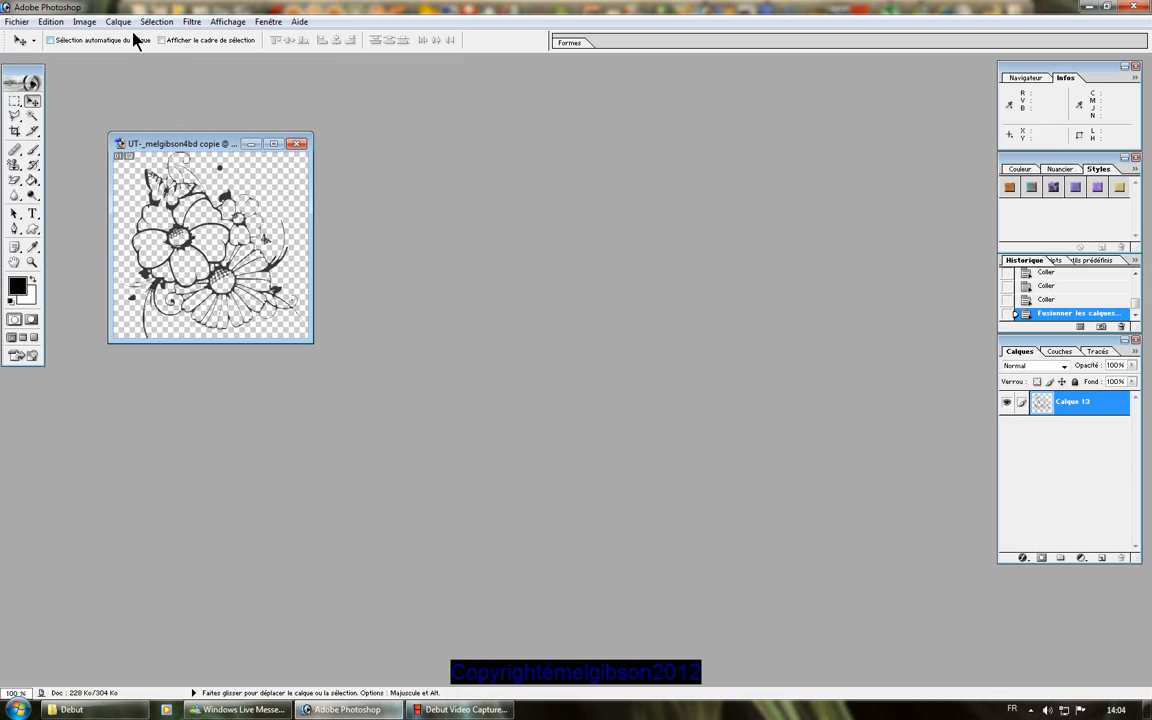
Duplicate the merged drawing twice, as copie 2 and copie 3, and arrange the three image windows so none overlap.
left_click(81, 22)
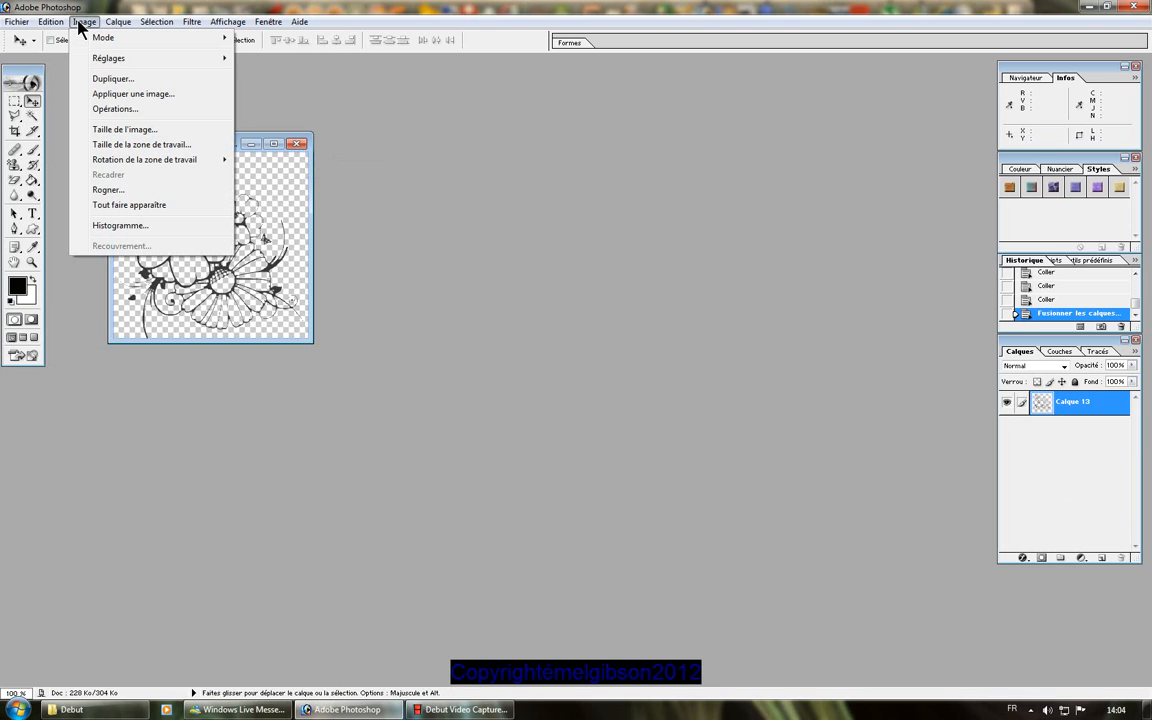
left_click(113, 78)
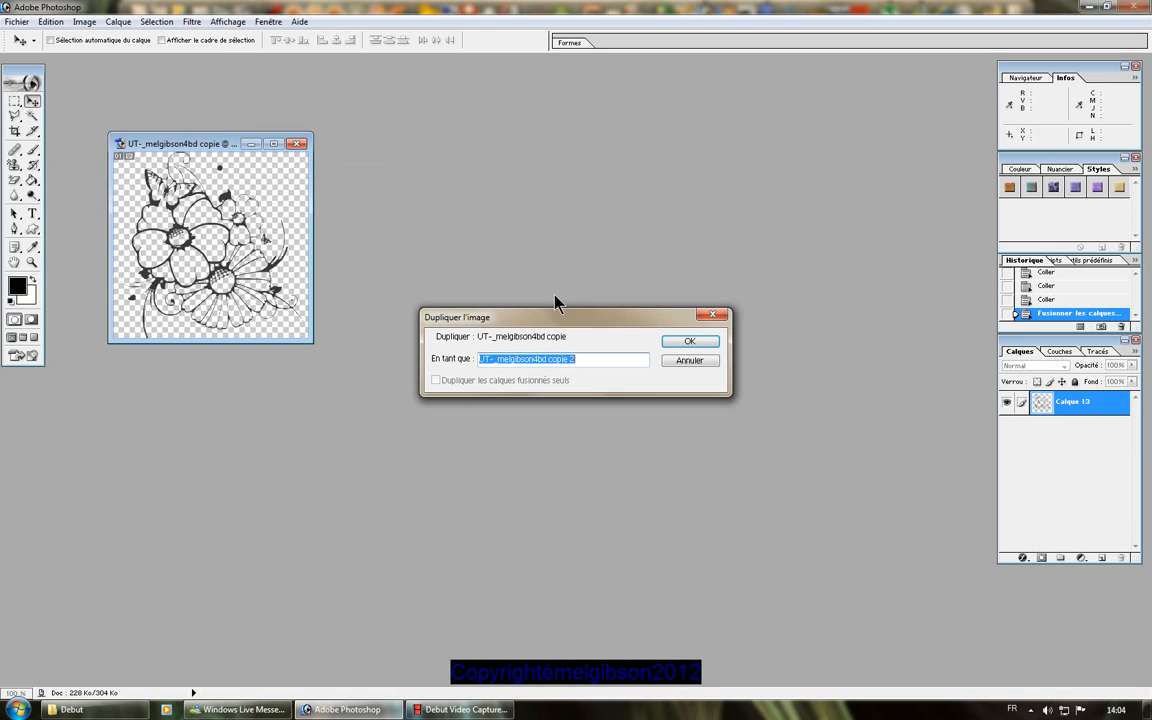
left_click(688, 344)
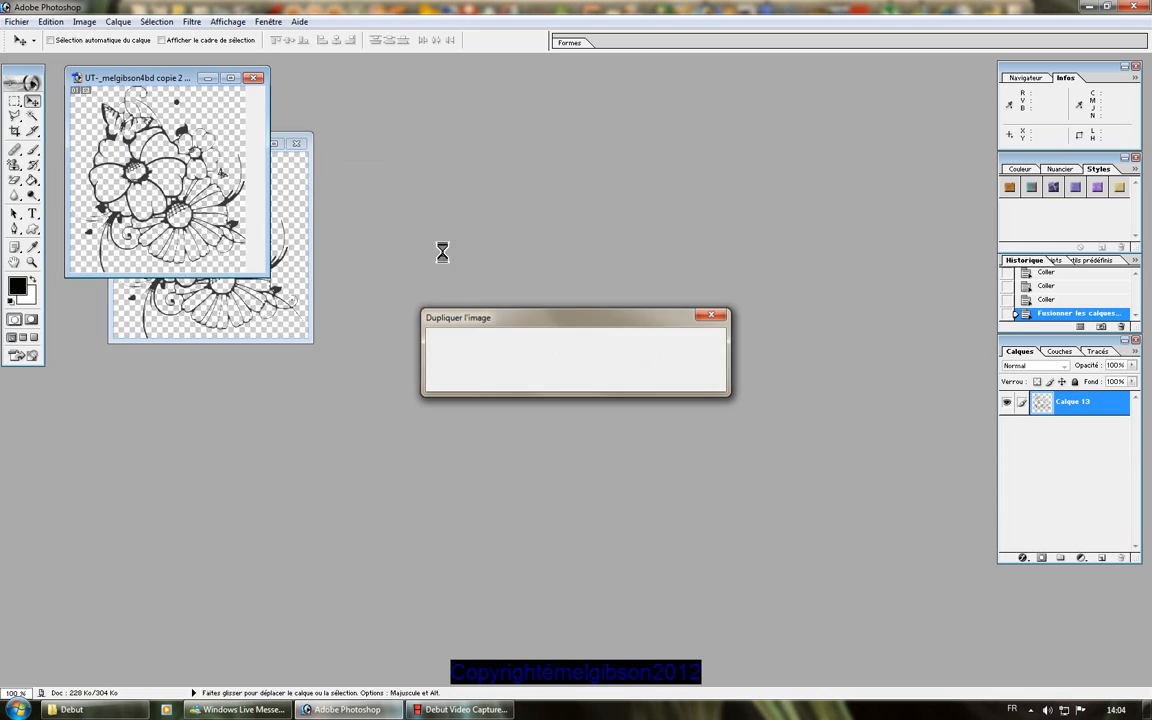
left_click(89, 24)
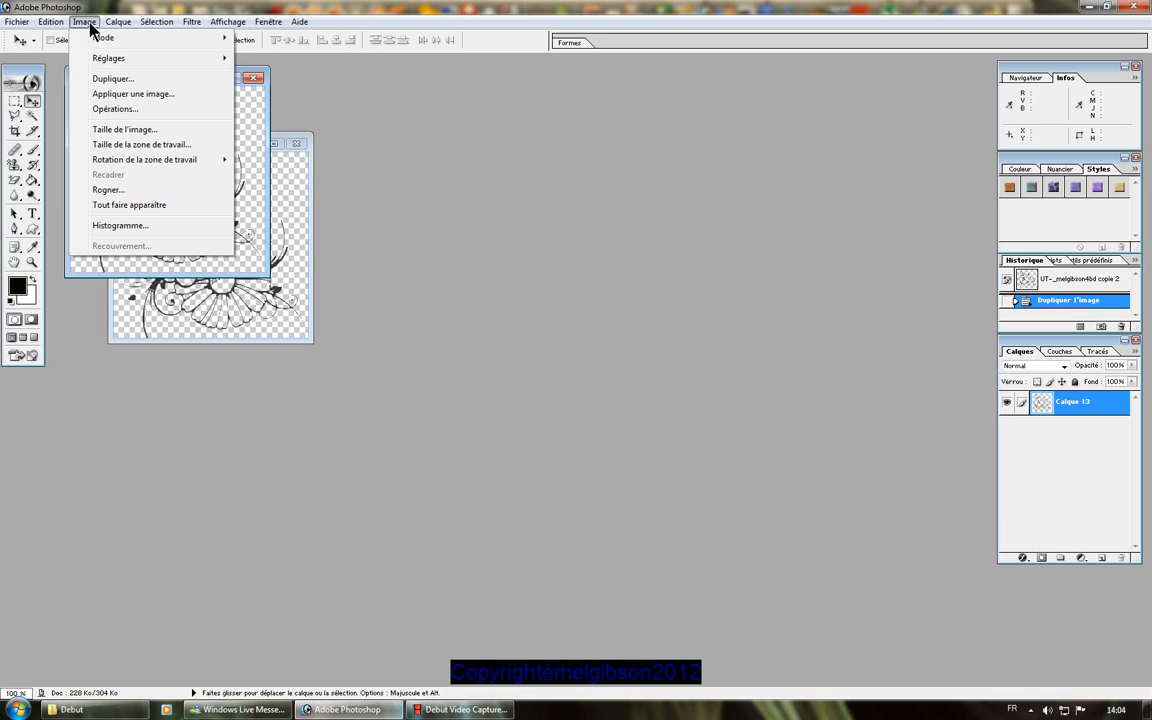
left_click(108, 79)
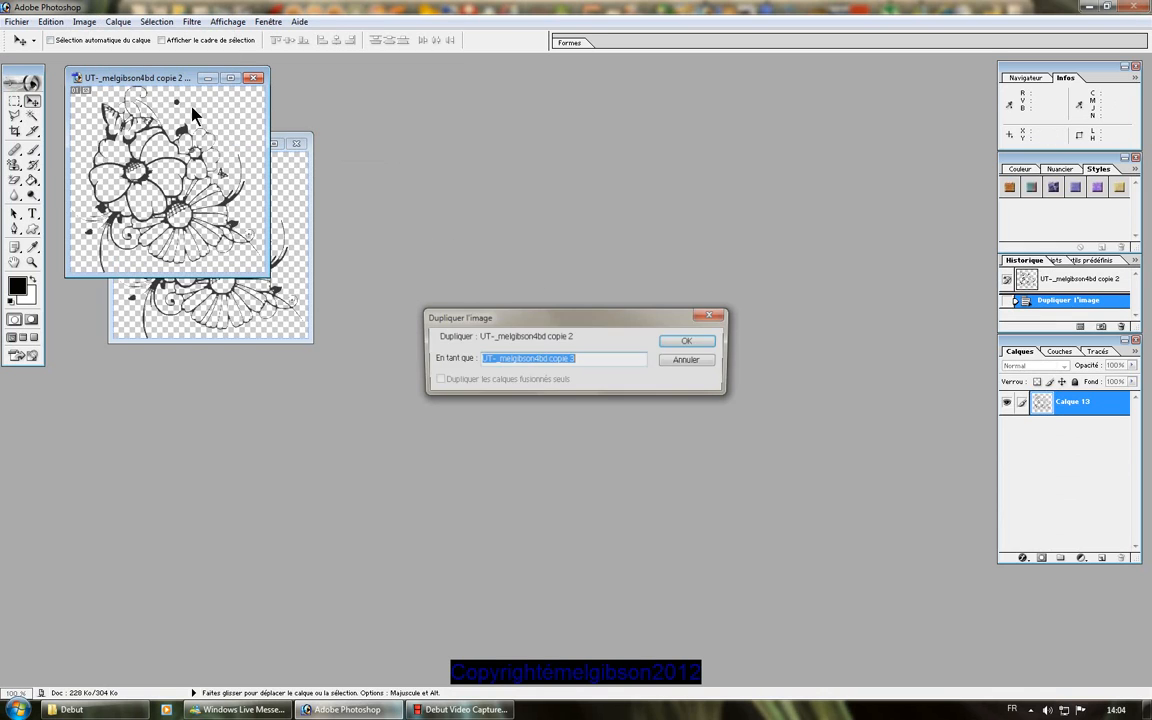
left_click(673, 344)
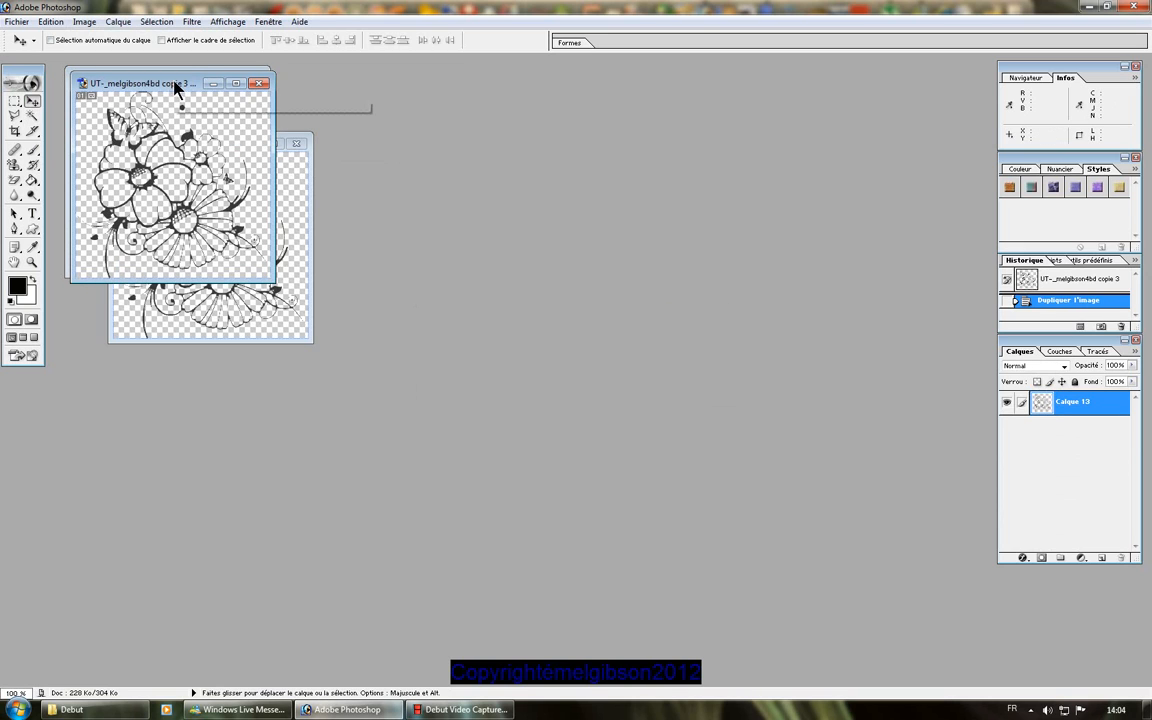
left_click_drag(175, 87, 437, 149)
left_click_drag(160, 80, 322, 373)
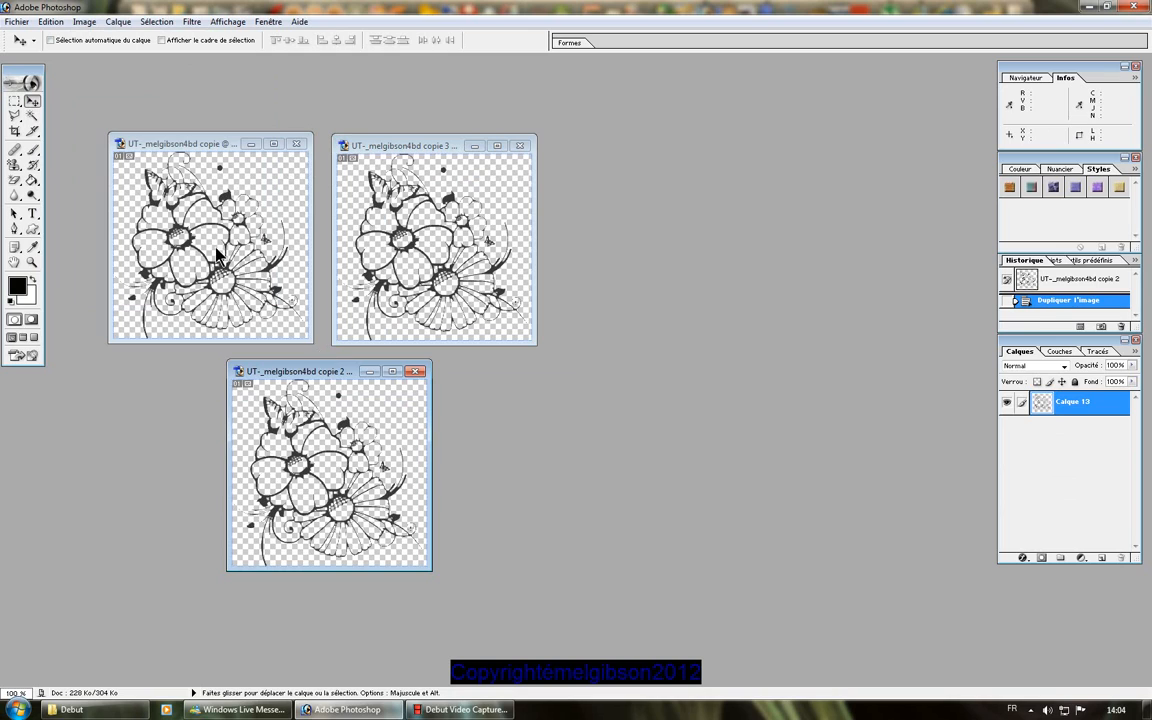
Apply the Xenofex 2 Constellation filter to the original image with Edge Star Density 5, Overall Star Density 12 and Make selection transparent.
left_click(193, 229)
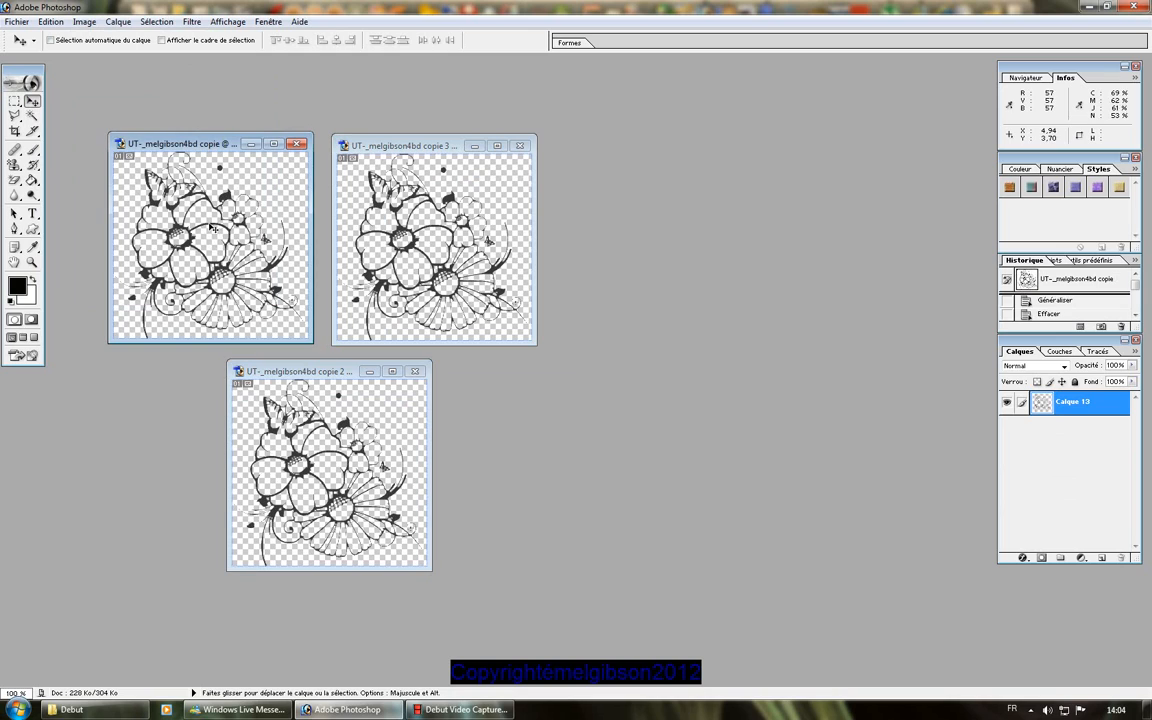
left_click(192, 22)
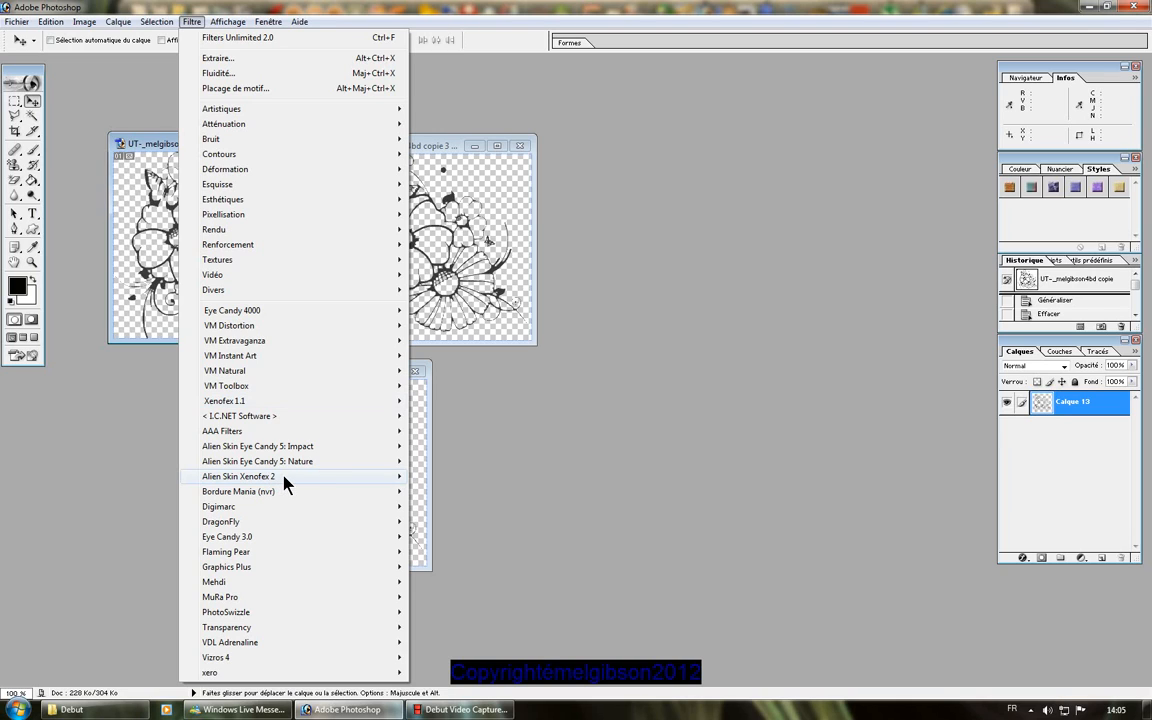
mouse_move(285, 480)
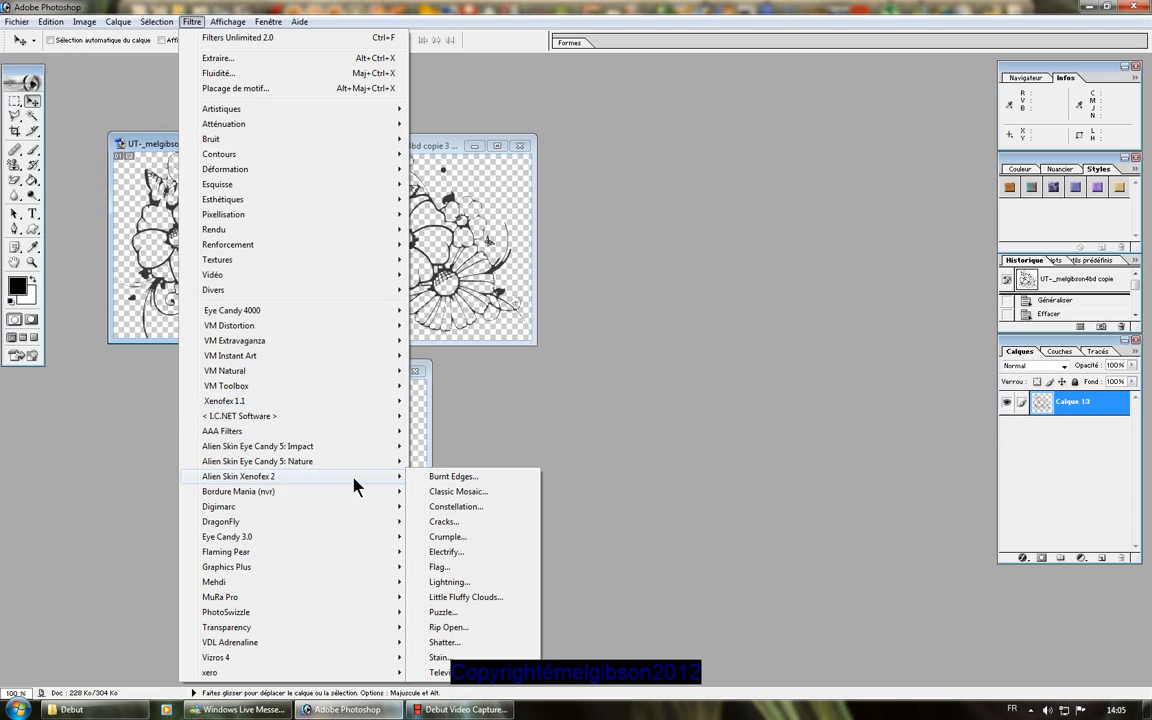
left_click(458, 510)
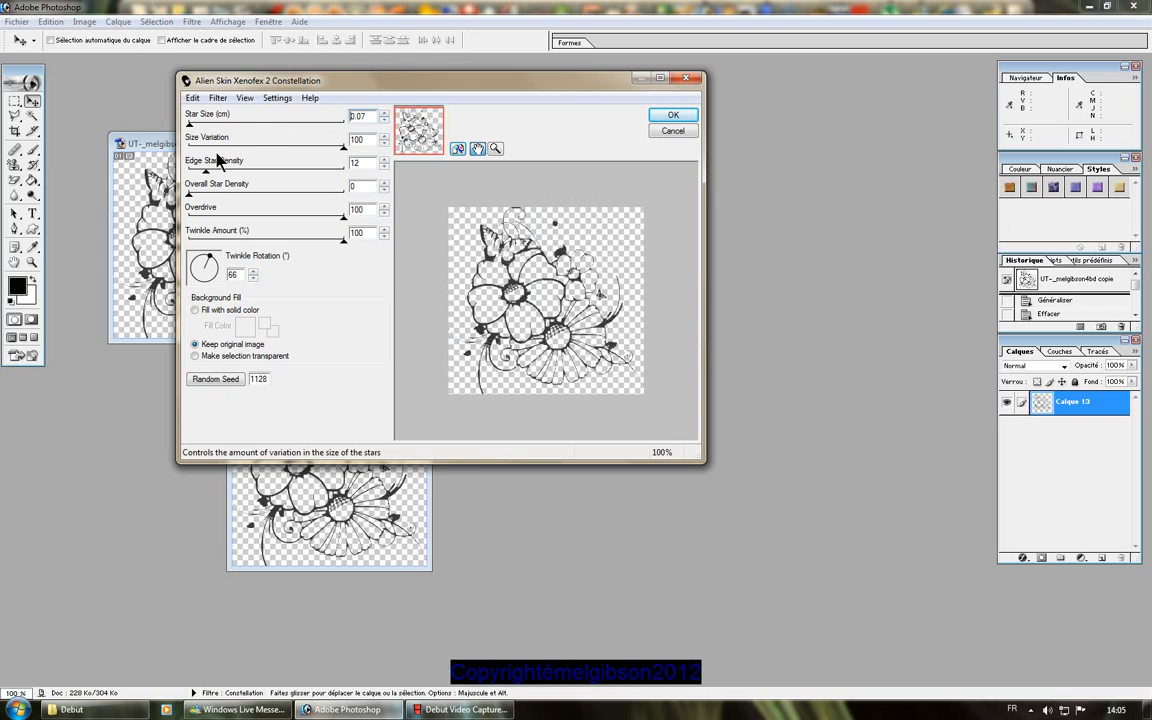
left_click(208, 196)
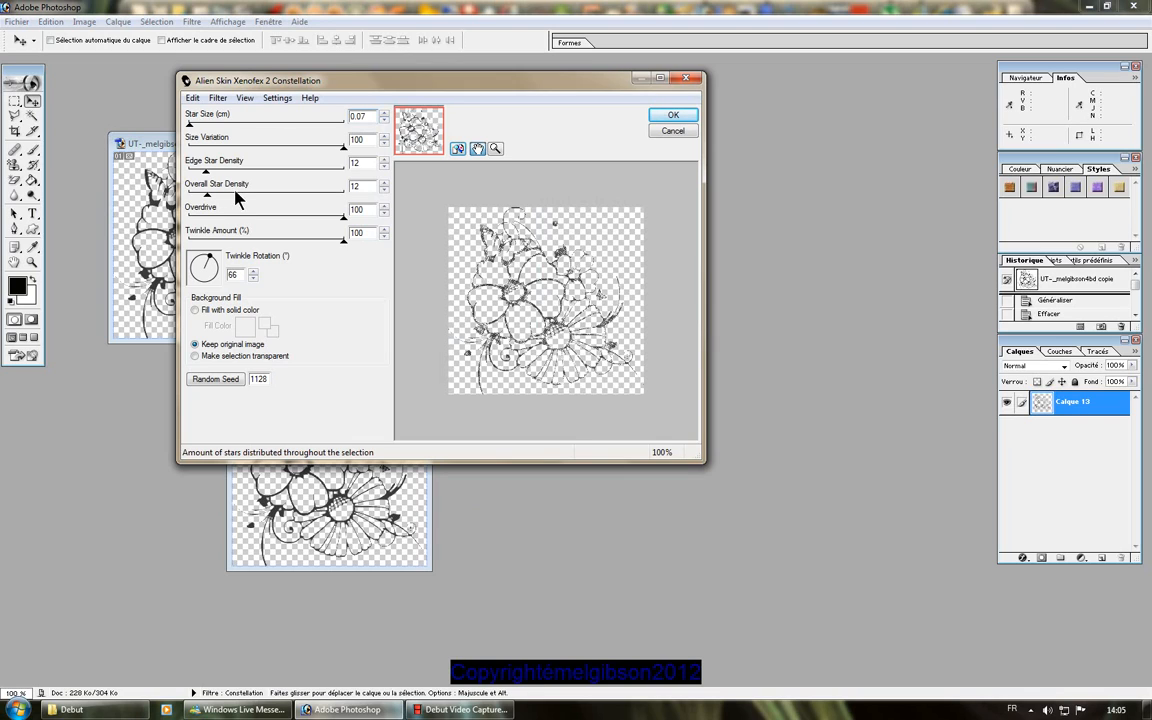
left_click(228, 171)
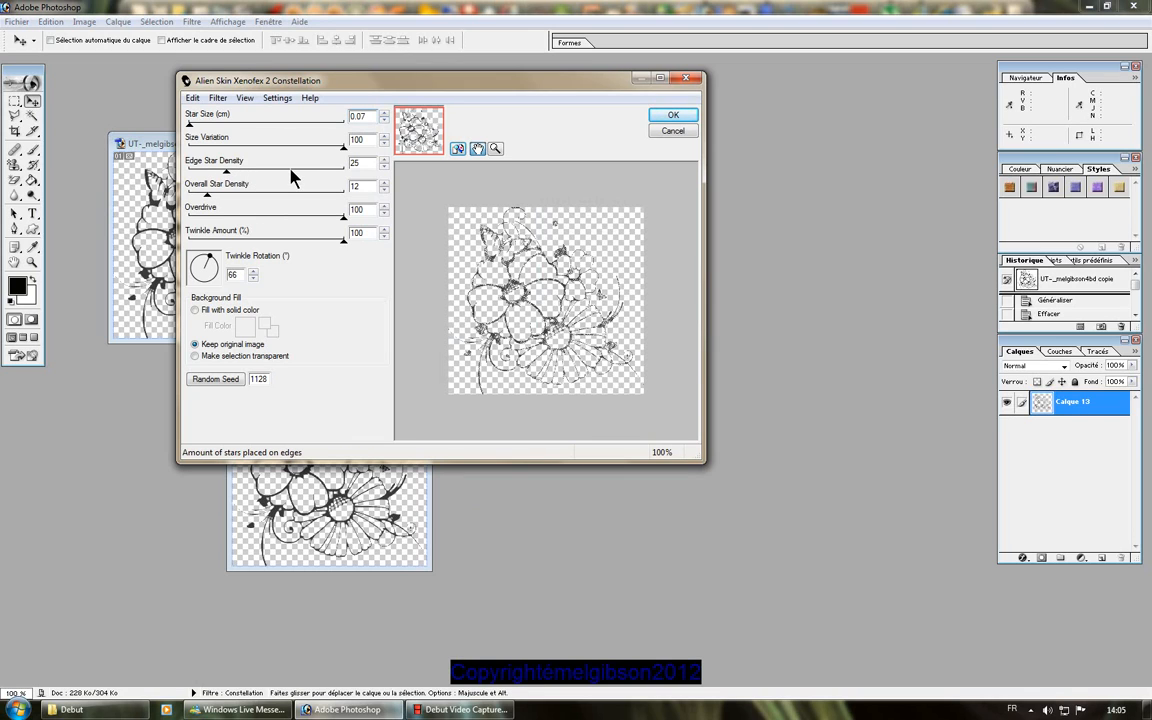
left_click(291, 171)
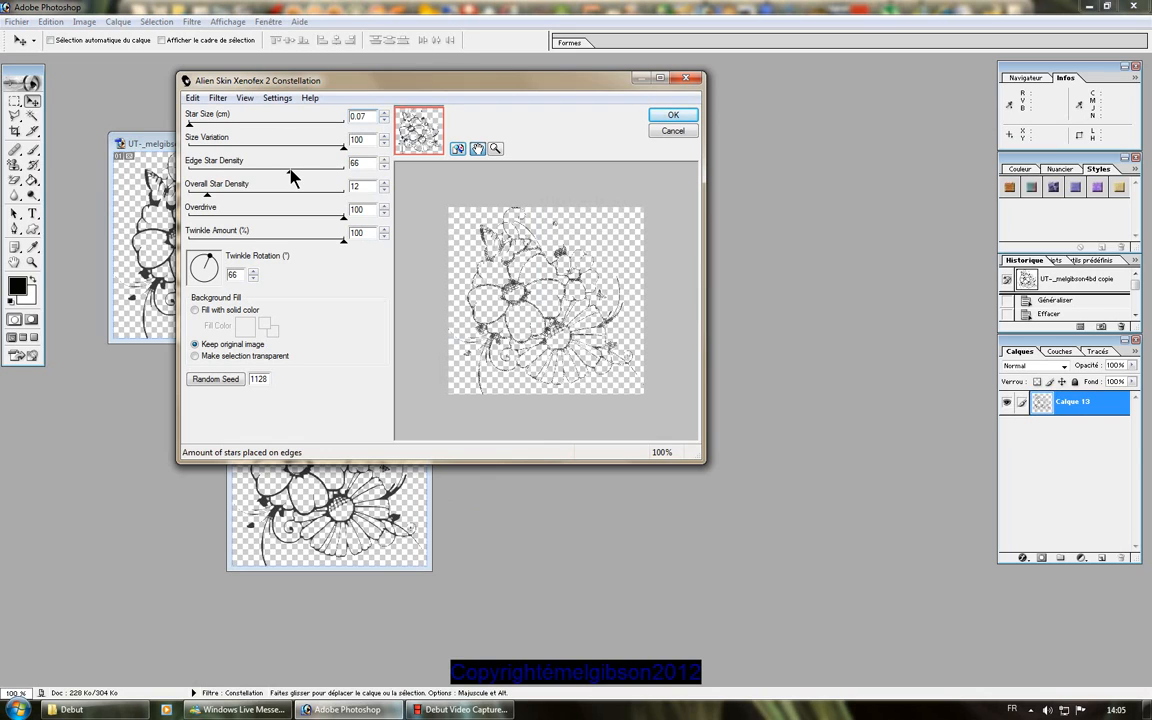
left_click(214, 171)
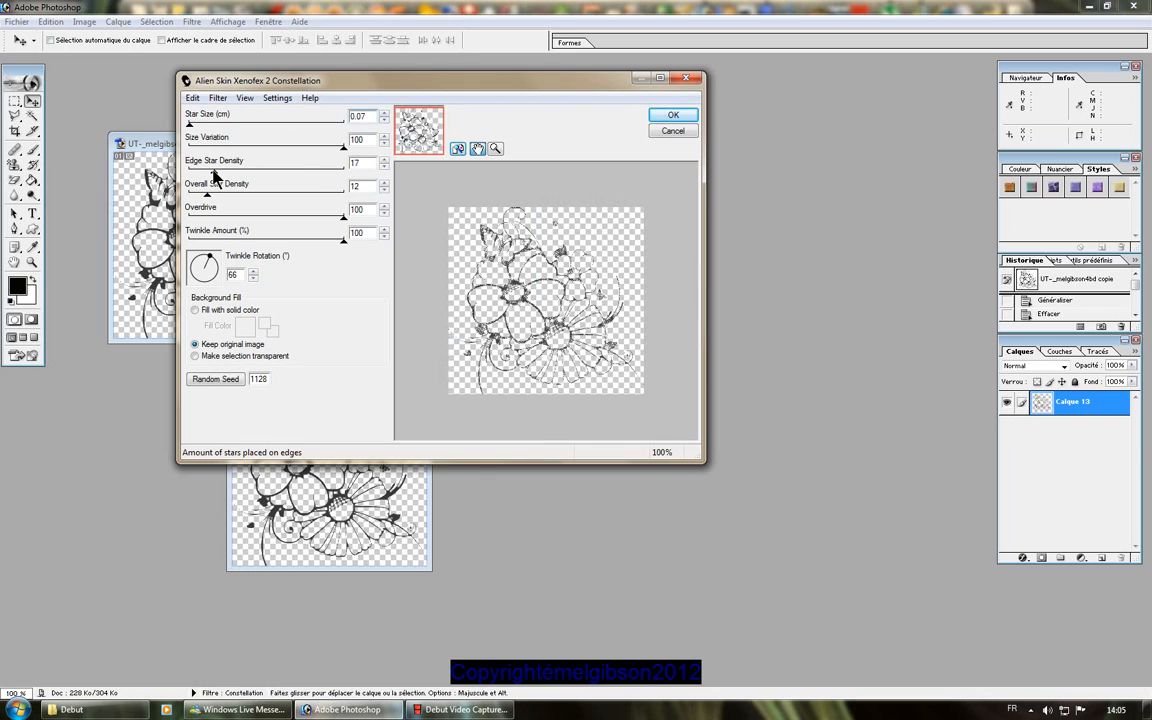
left_click_drag(213, 171, 196, 171)
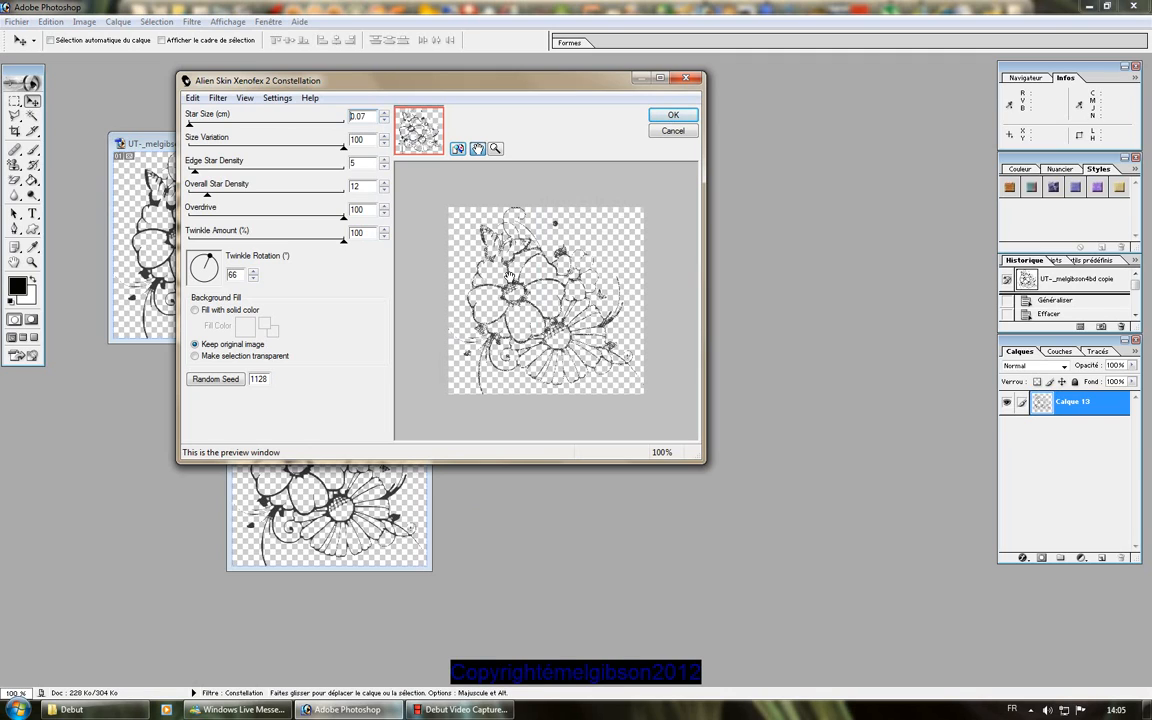
left_click(195, 357)
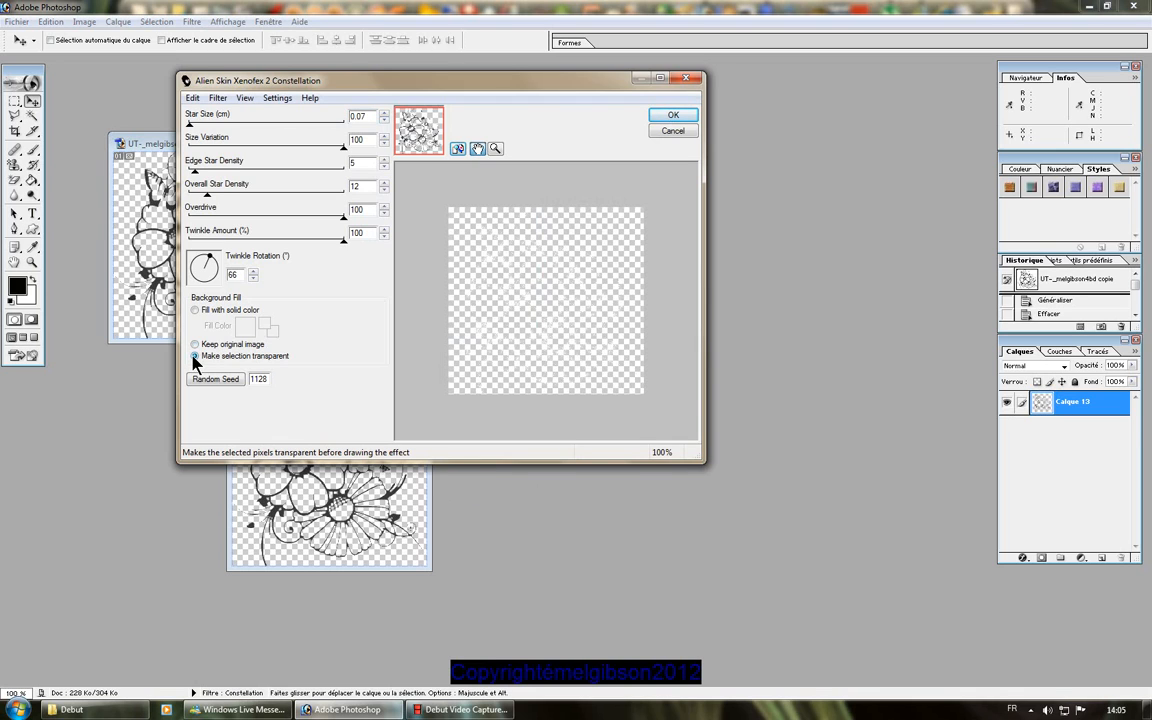
left_click(672, 116)
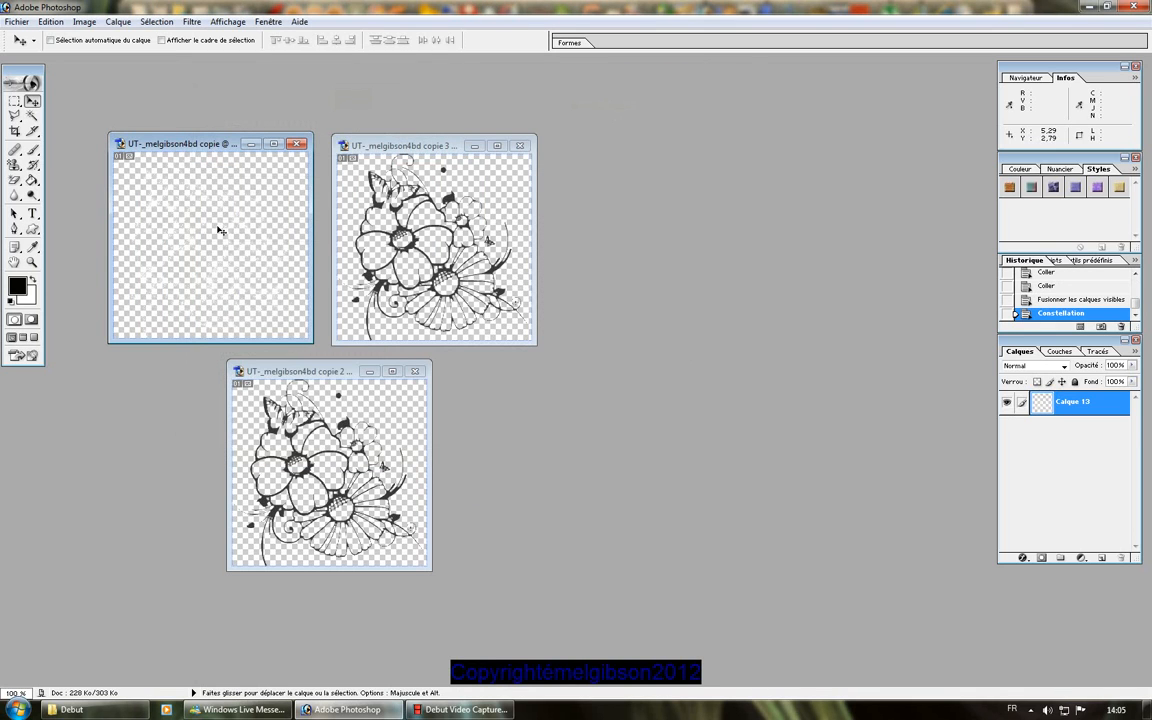
Apply the Constellation filter to the copie 3 image with the same settings and a new random seed.
left_click(400, 150)
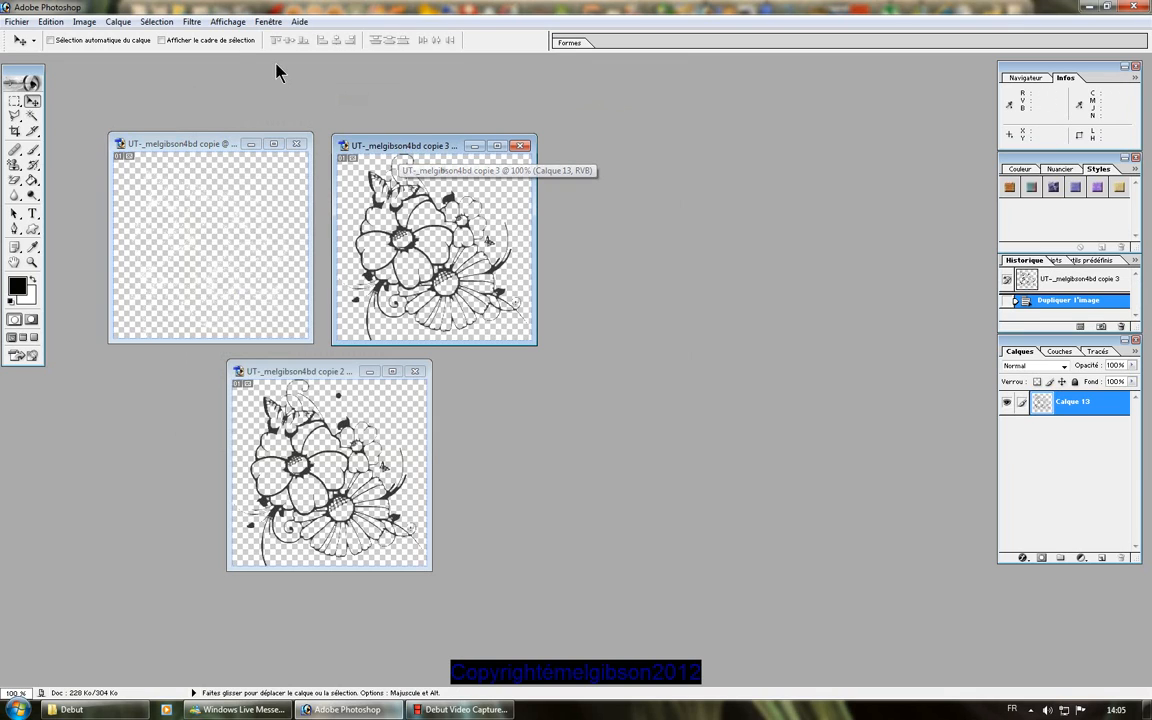
left_click(191, 21)
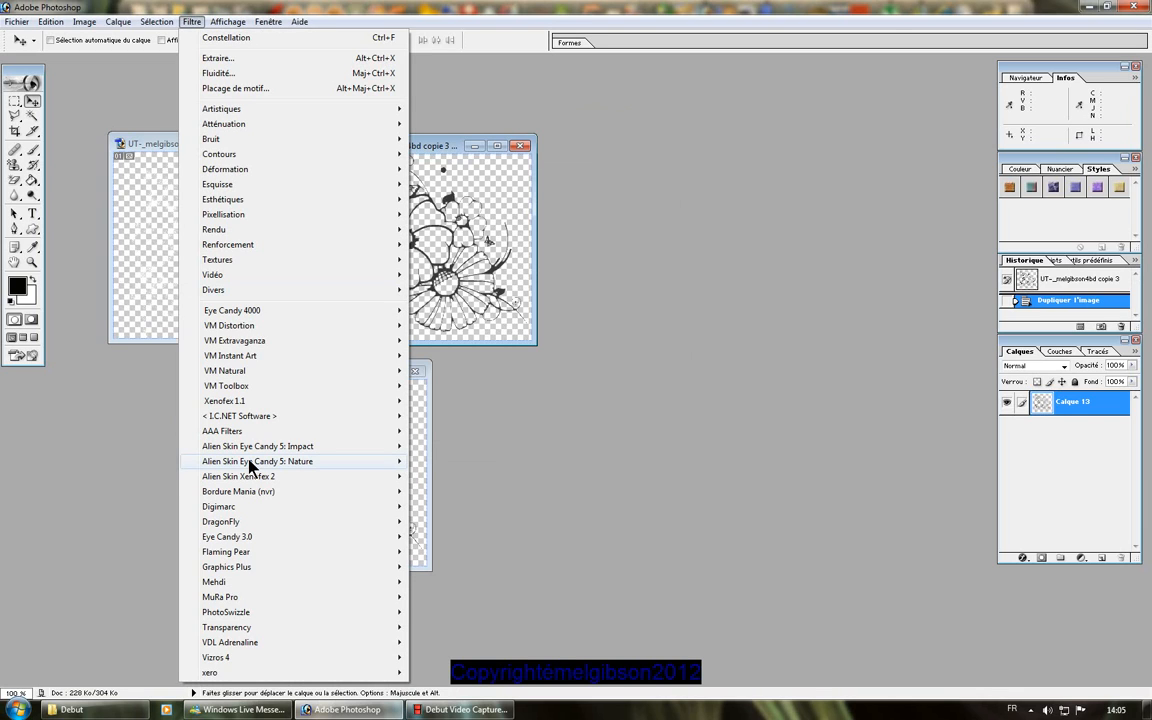
mouse_move(250, 477)
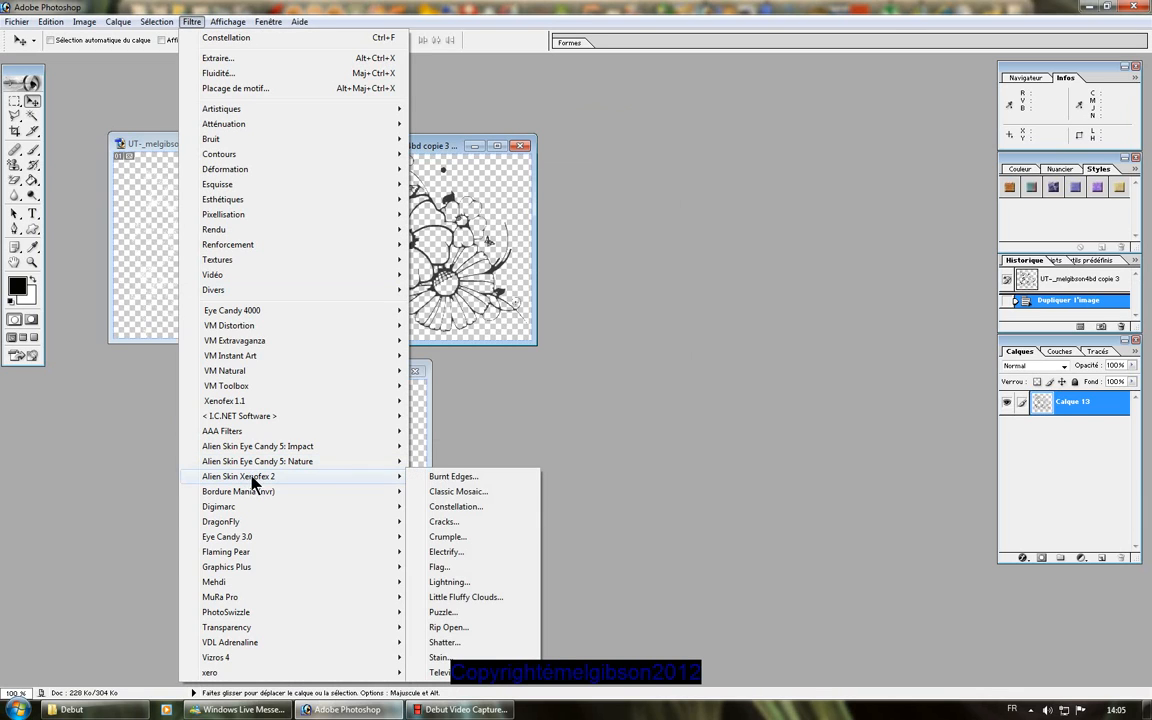
left_click(437, 507)
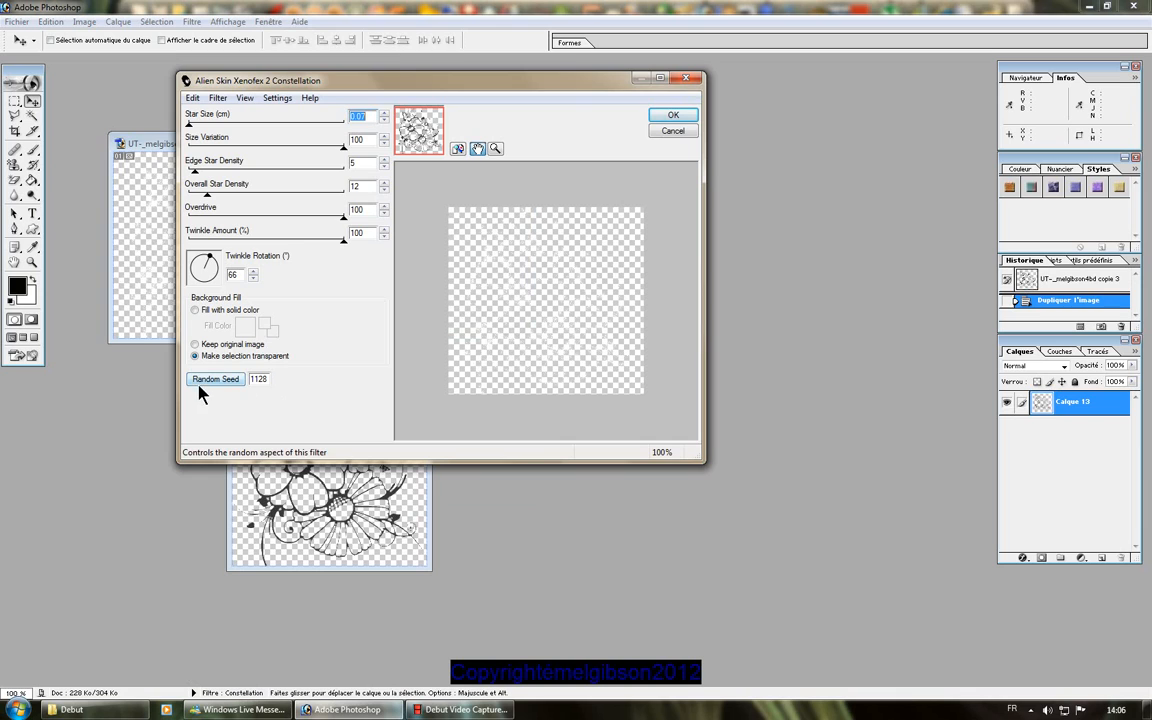
left_click(205, 387)
left_click(665, 117)
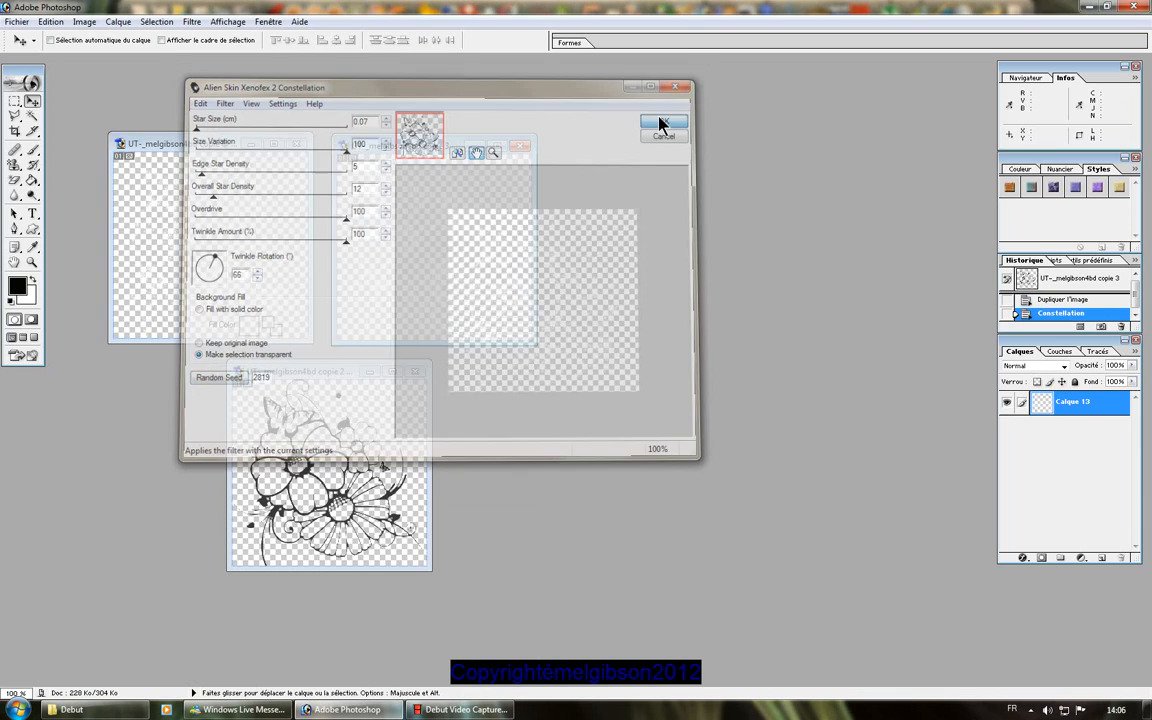
Apply the Constellation filter to the copie 2 image with another new random seed, and return to the first image.
left_click(332, 368)
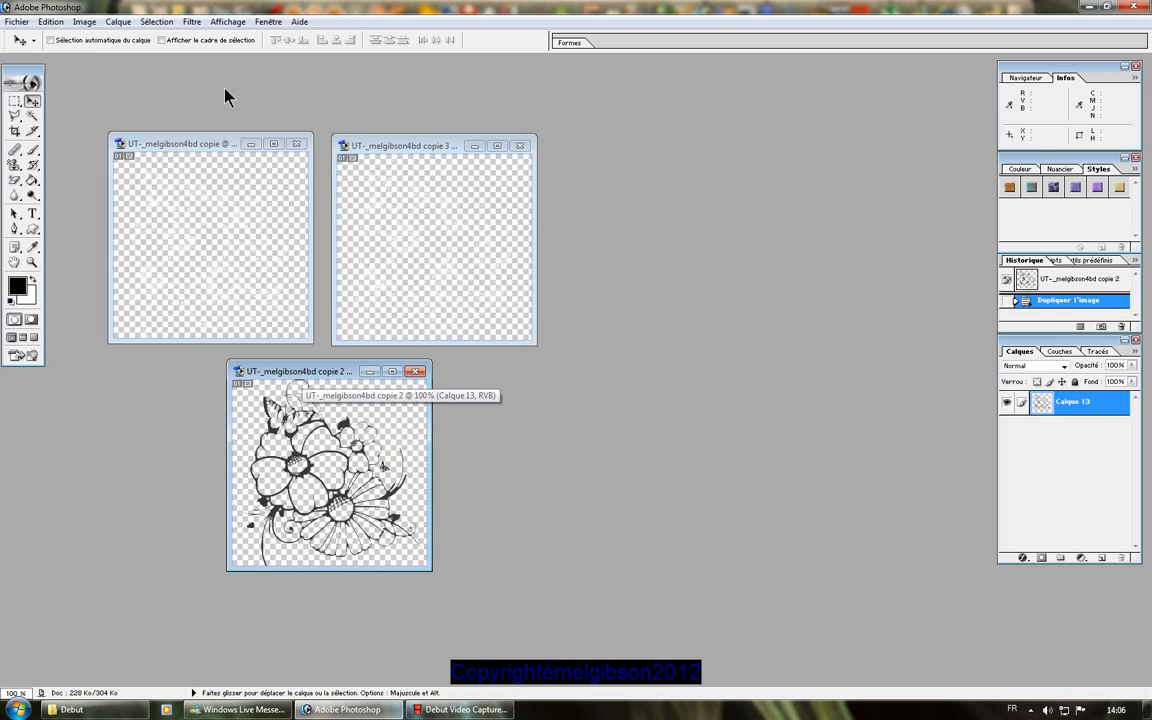
left_click(191, 22)
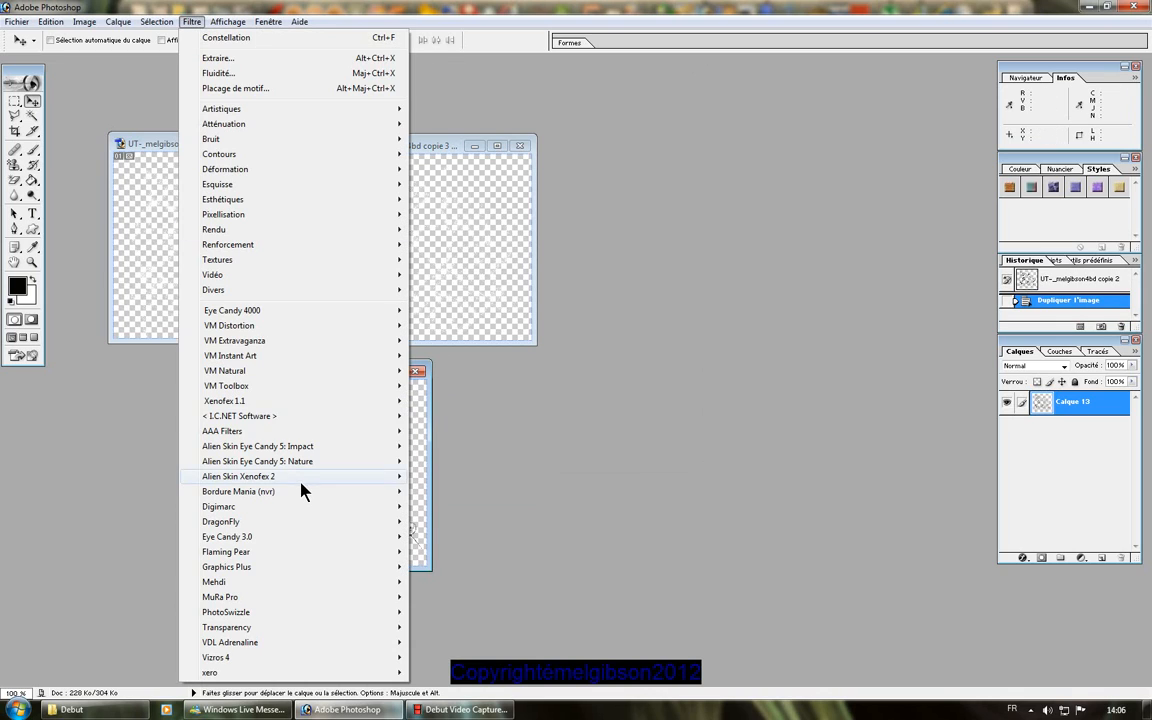
mouse_move(299, 481)
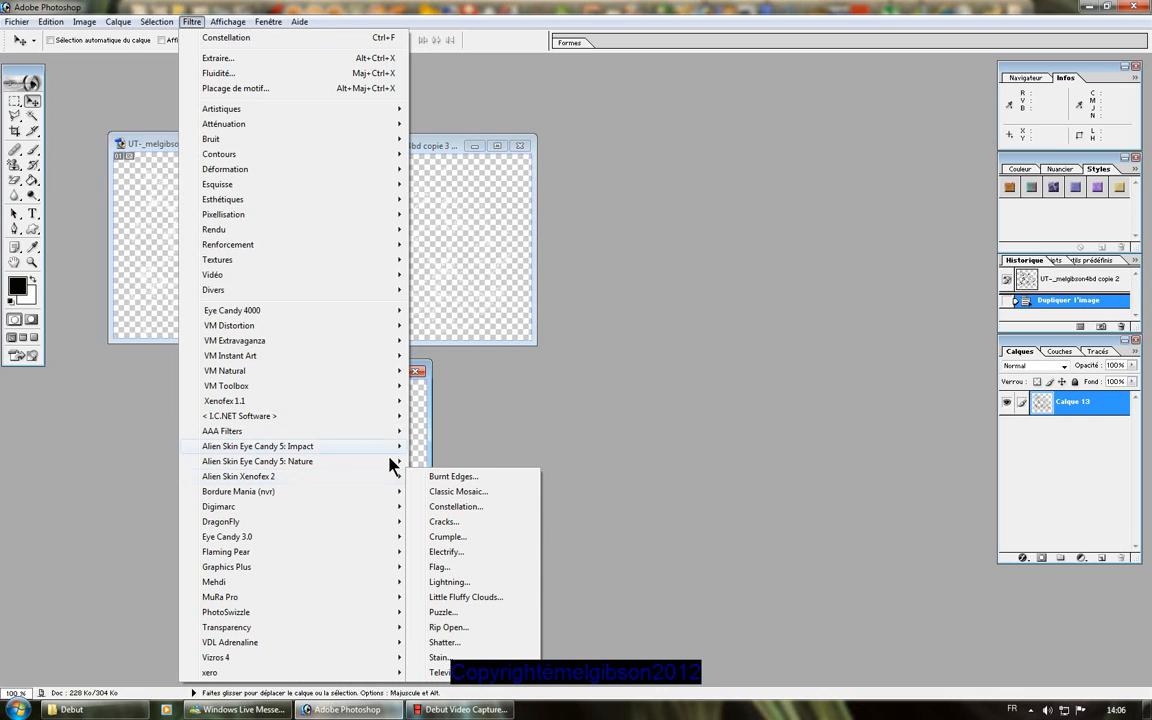
left_click(456, 507)
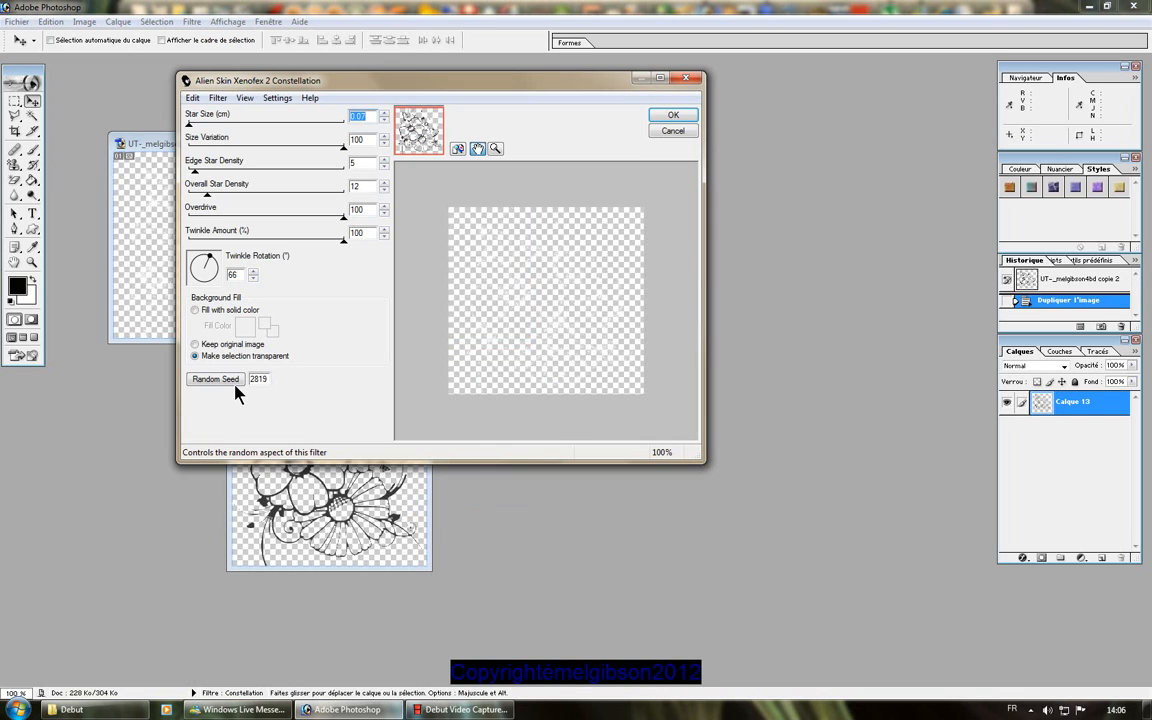
left_click(222, 382)
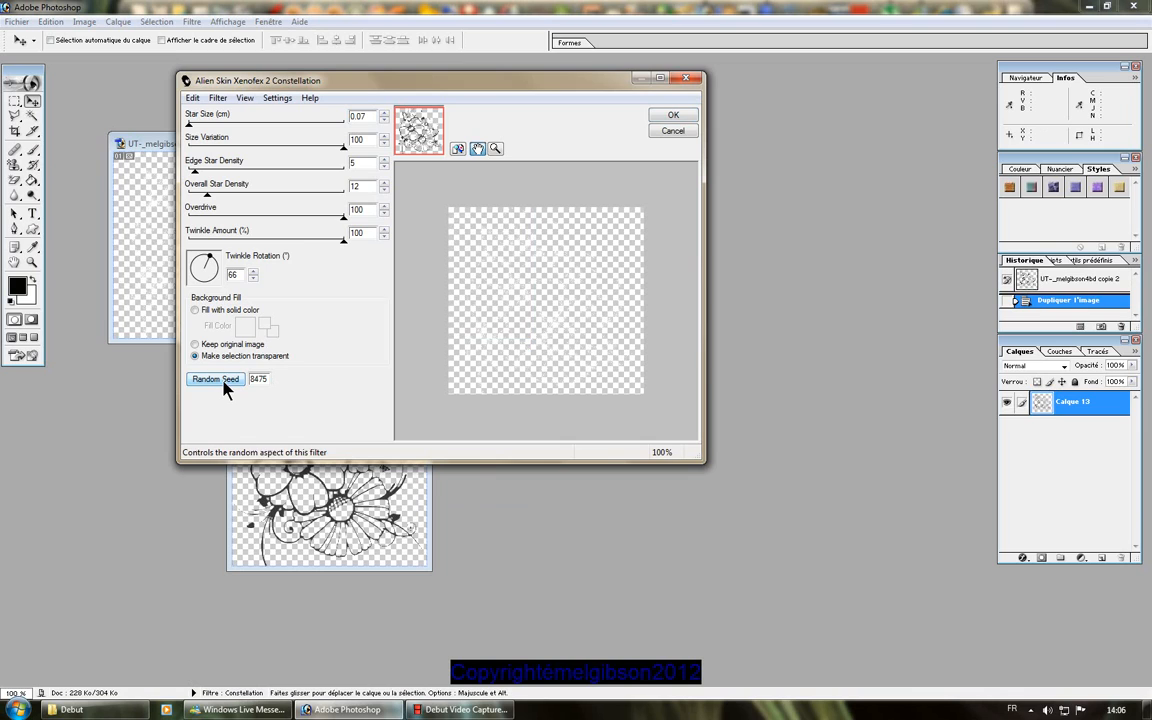
left_click(671, 117)
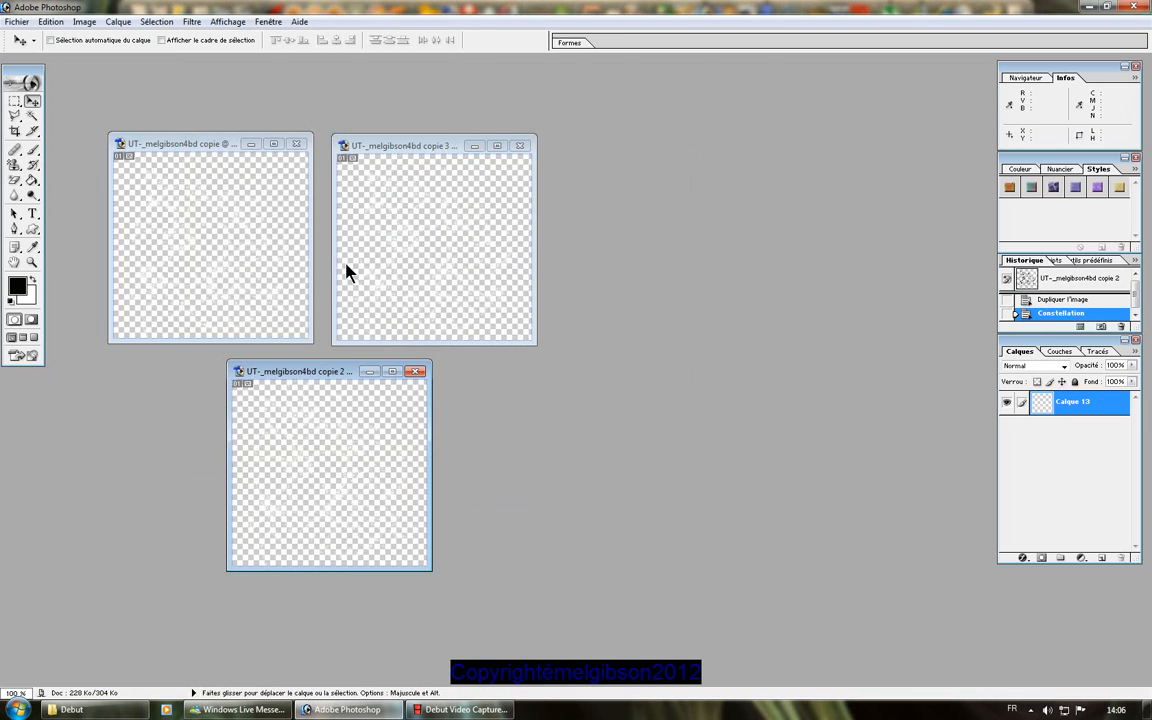
left_click(176, 148)
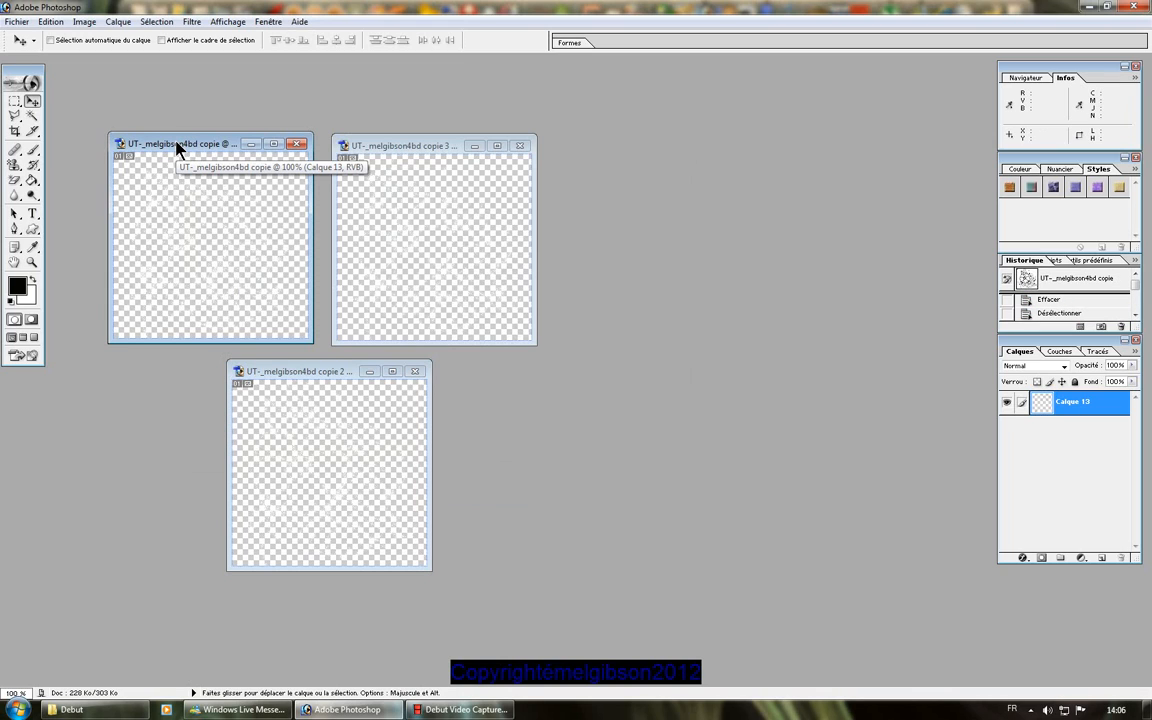
Put a black background behind the first image's stars: cut them, fill the layer with the foreground colour, and paste them back above it.
key("ctrl+a")
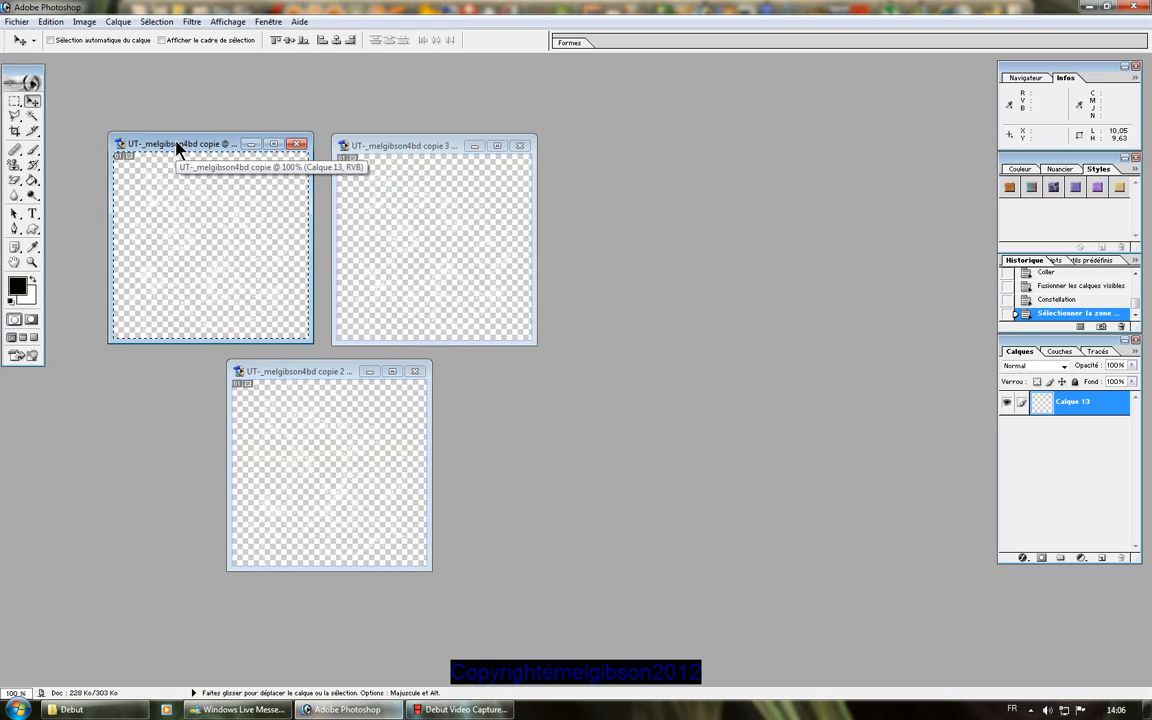
key("ctrl+x")
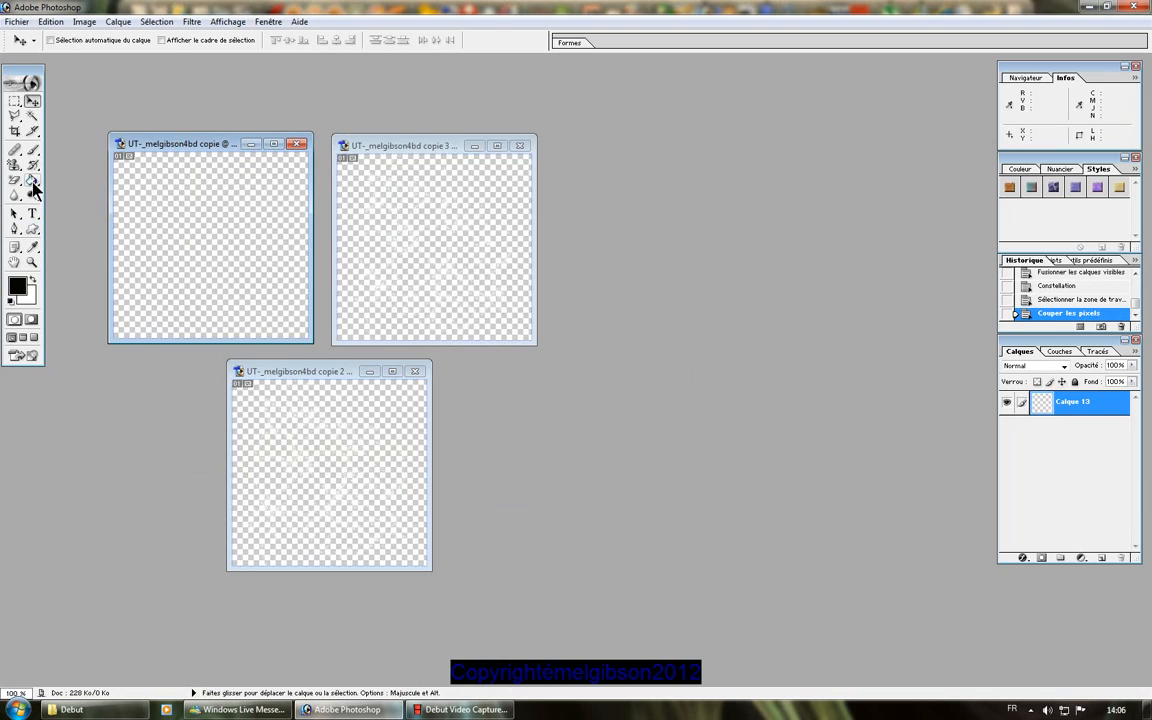
left_click(33, 180)
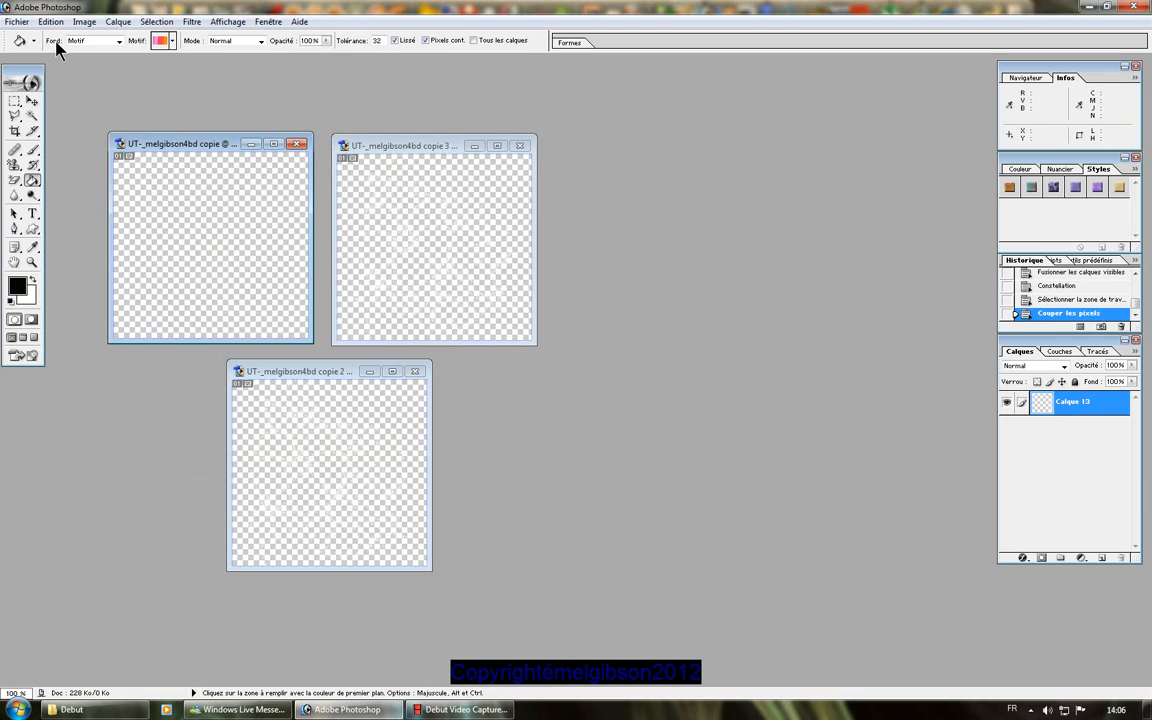
left_click(118, 41)
left_click(90, 51)
left_click(128, 235)
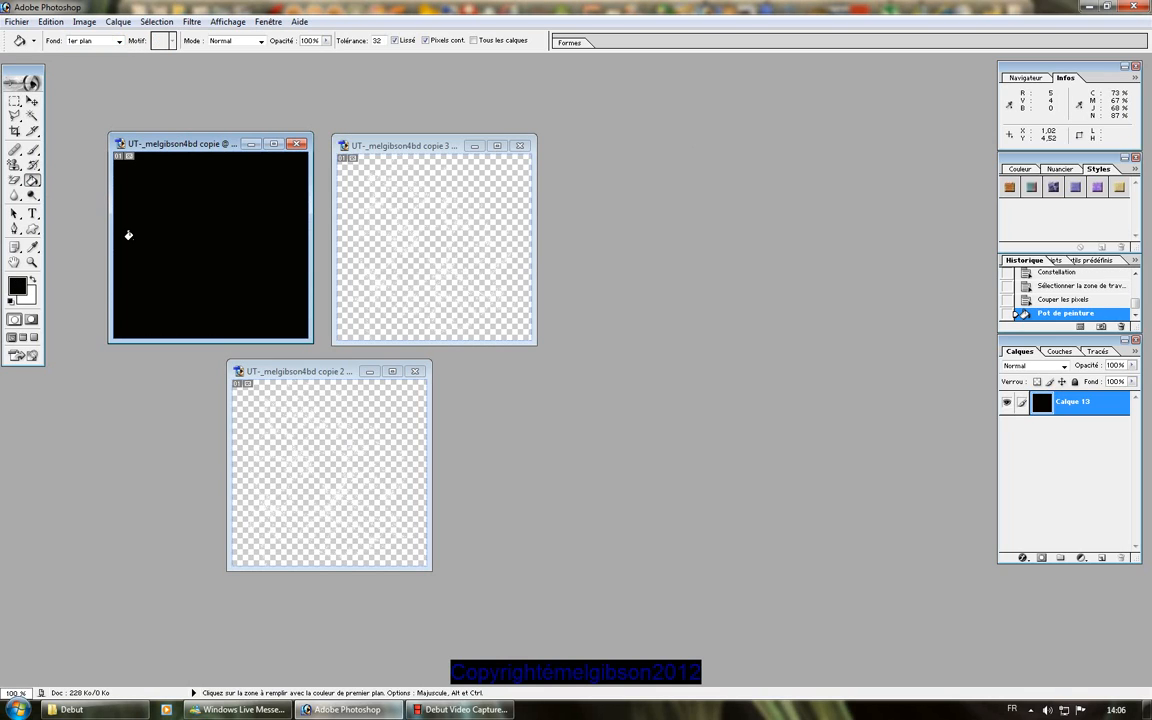
key("ctrl+v")
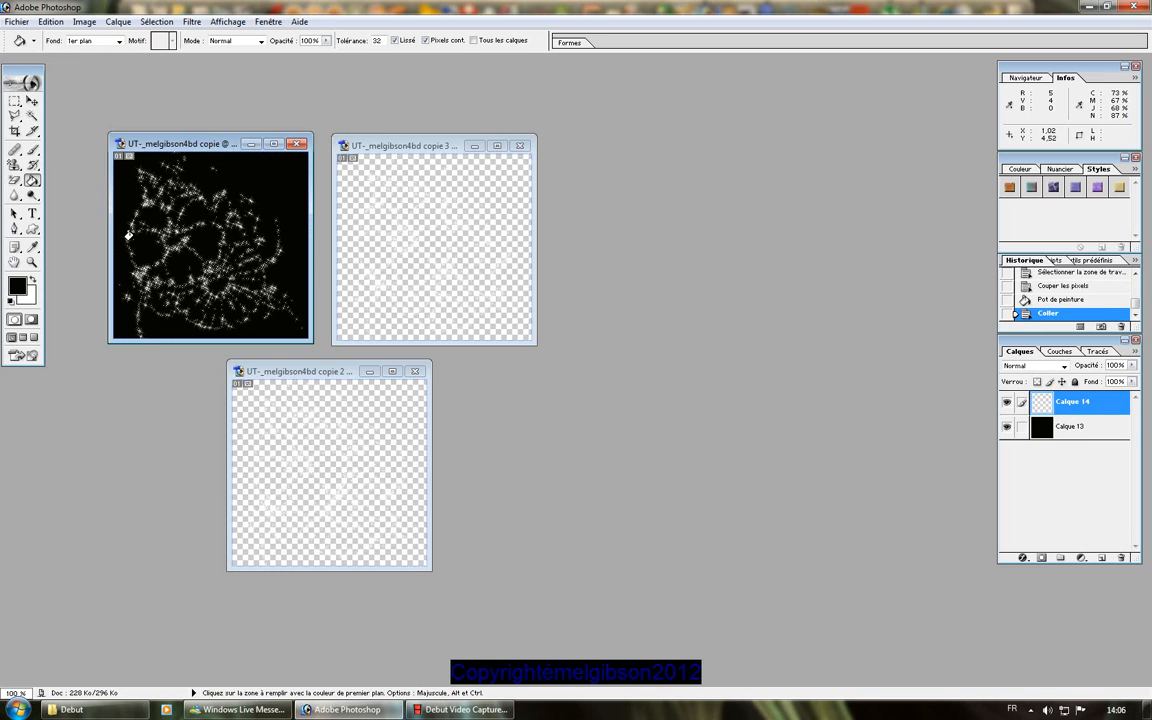
Place the copie 3 stars over a black fill by cutting them, filling the emptied layer, and pasting them back on top.
left_click(442, 145)
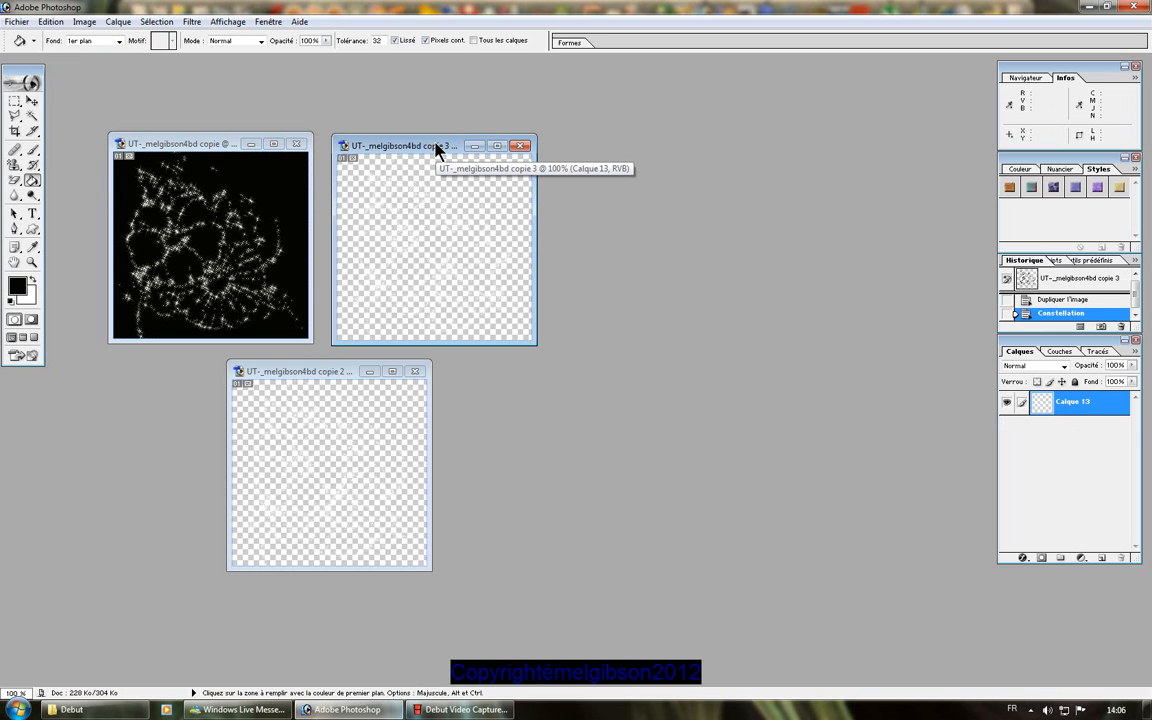
key("ctrl+a")
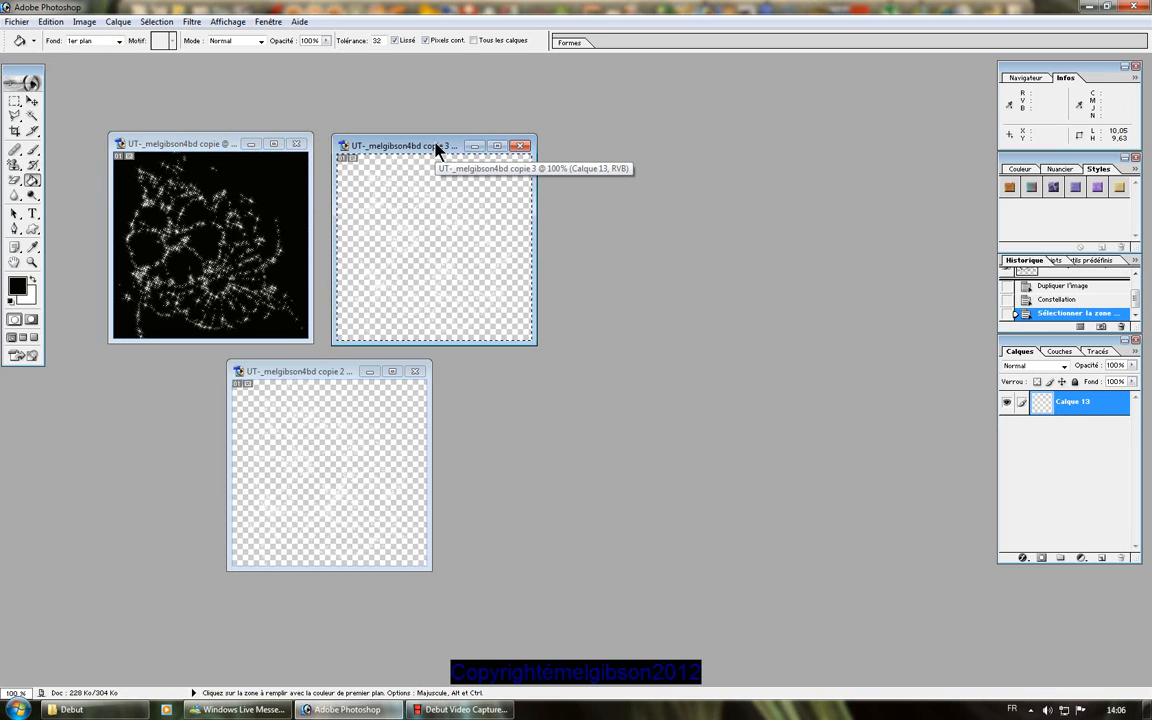
key("ctrl+x")
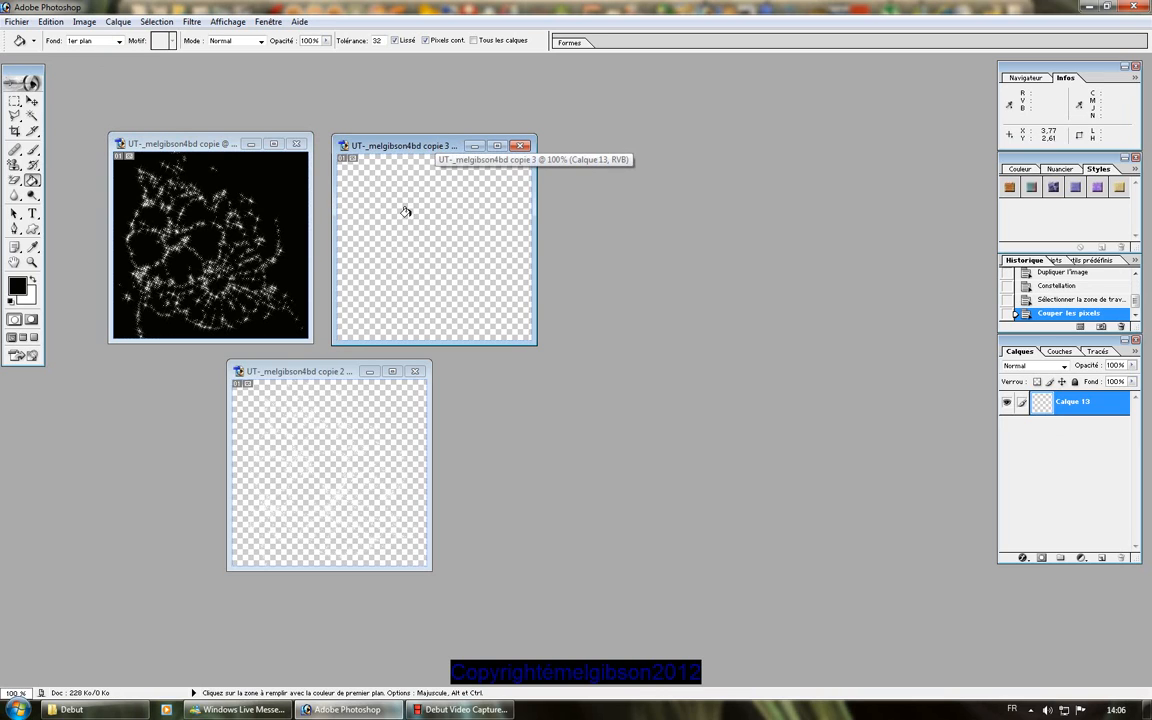
left_click(405, 212)
key("ctrl+v")
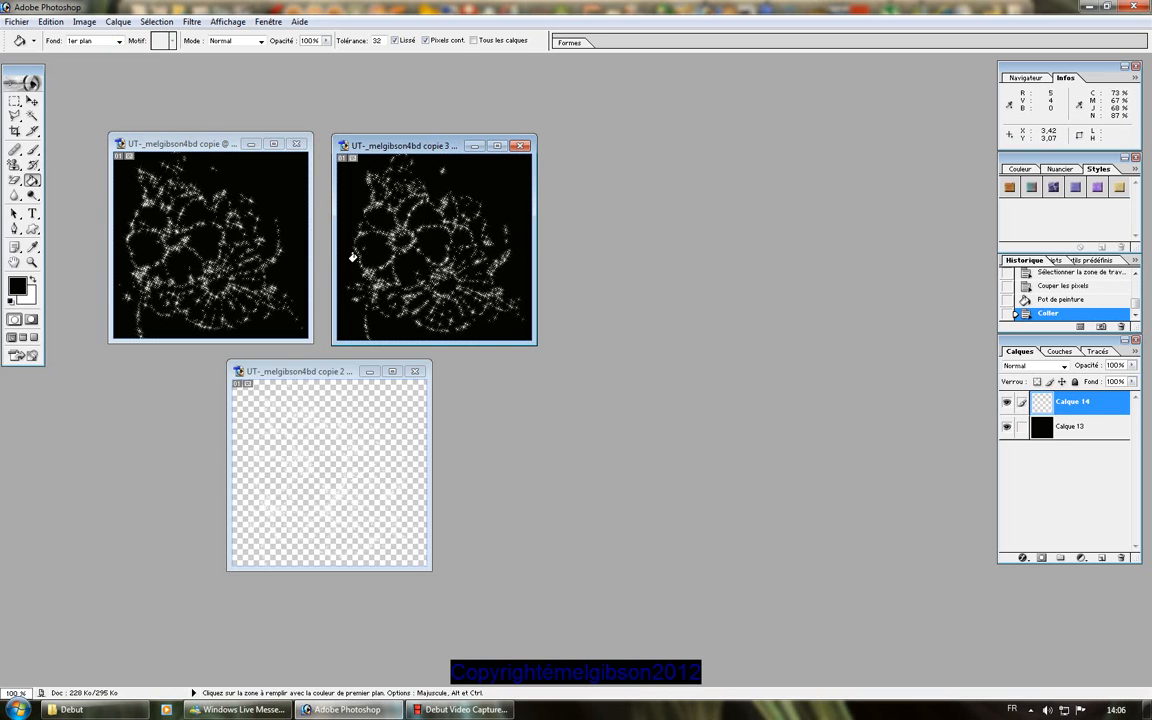
Give the copie 2 image the same black layer beneath its stars, cutting the stars before the fill and pasting them back.
left_click(317, 378)
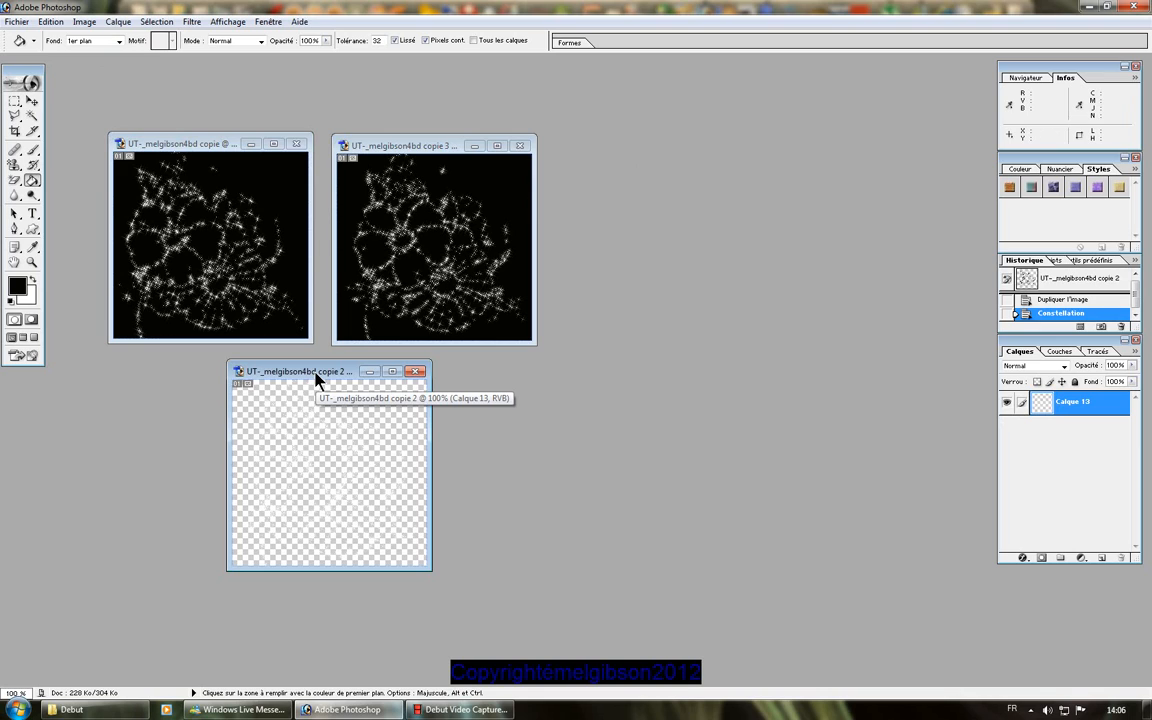
key("ctrl+a")
key("ctrl+x")
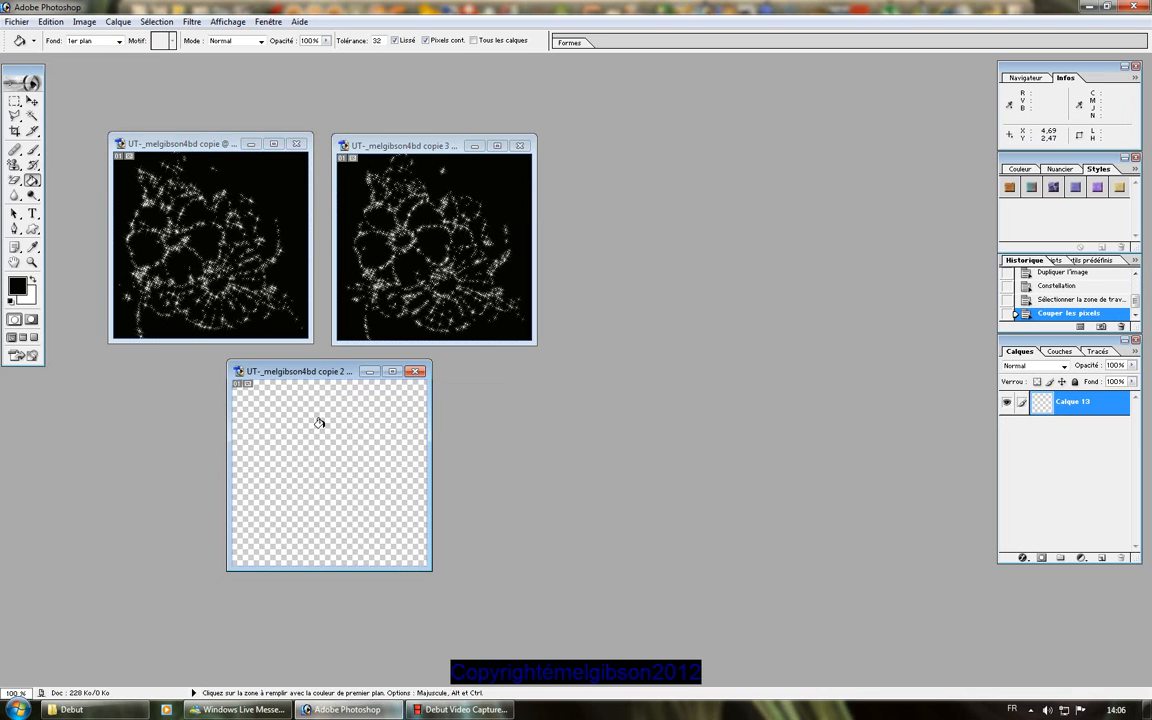
left_click(319, 423)
key("ctrl+v")
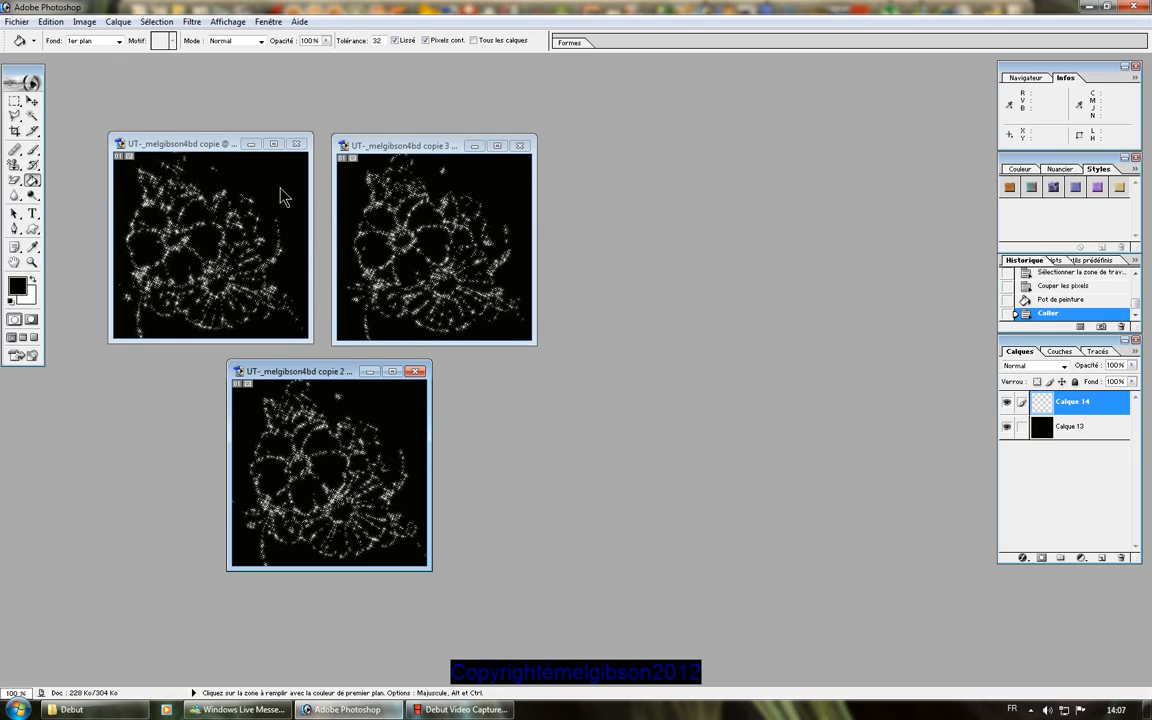
left_click(455, 709)
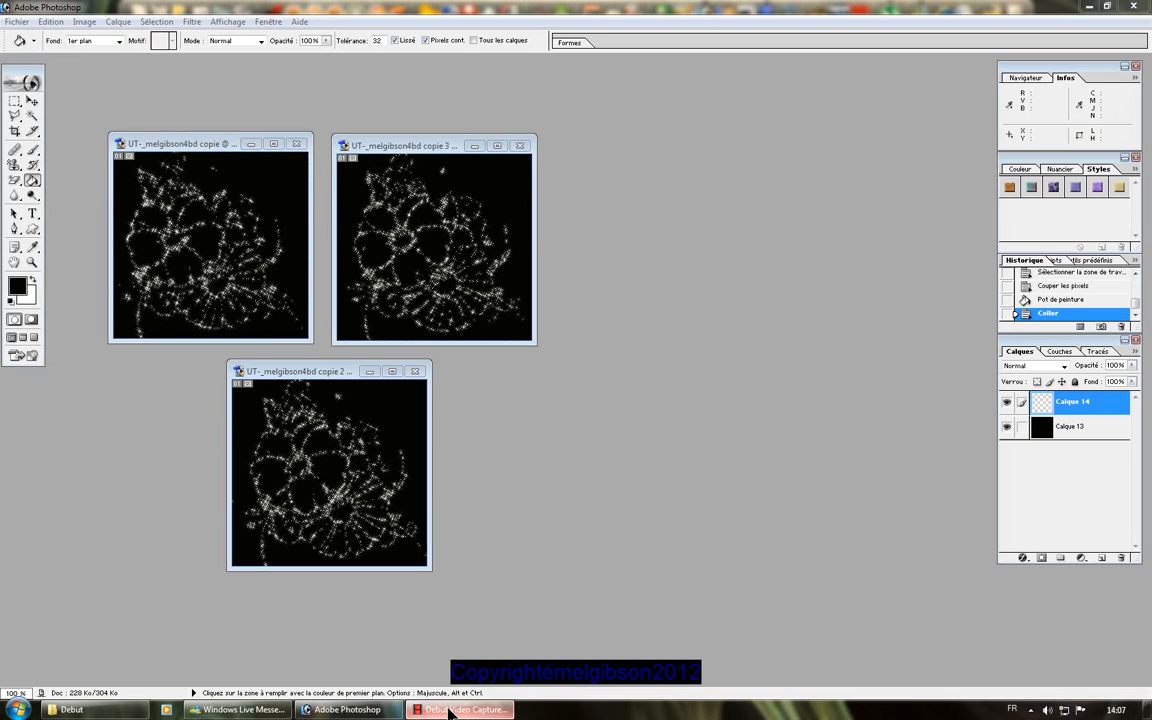